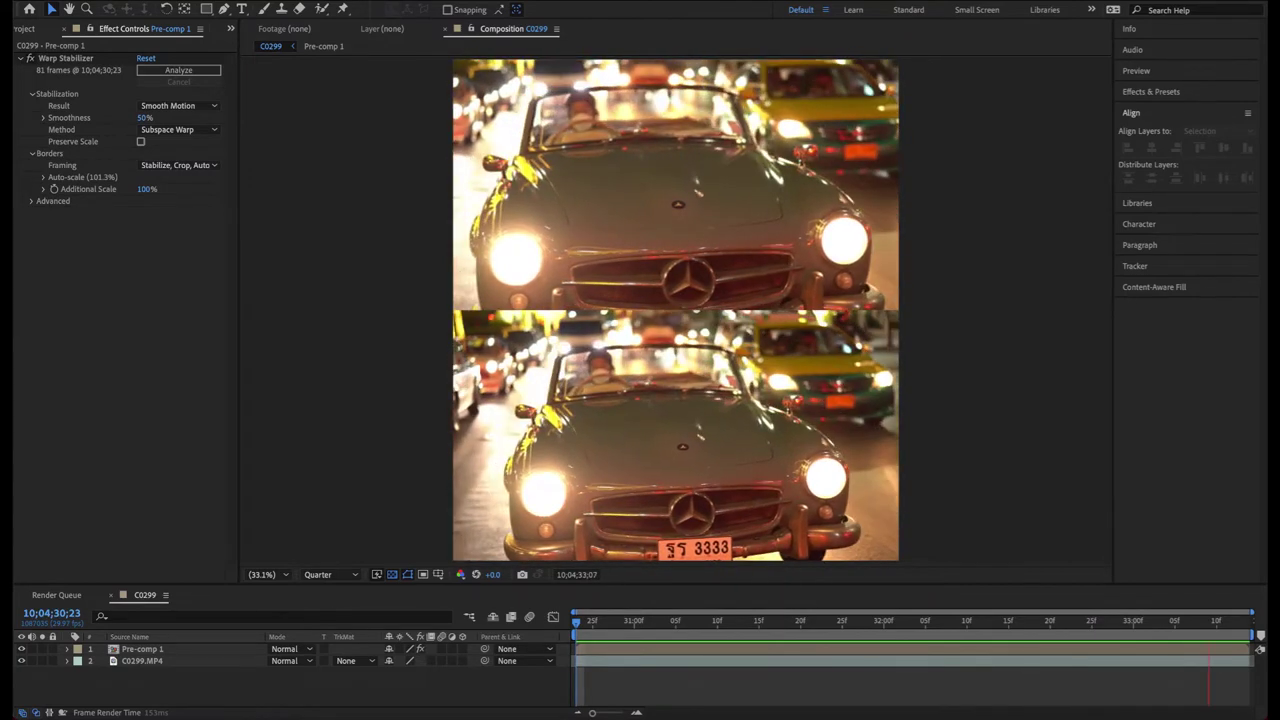
Step: Create a new composition from the C0299.MP4 clip in the project
{"action": "left_click", "coordinate": [212, 295]}
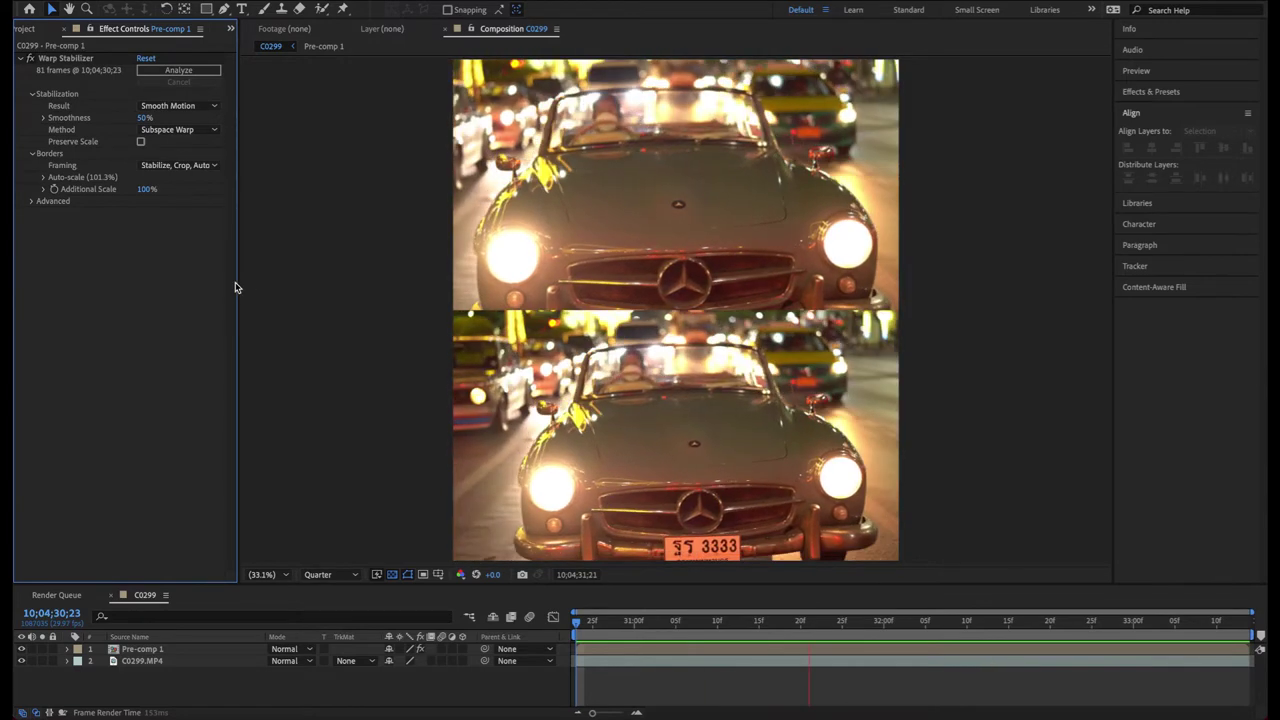
{"action": "left_click_drag", "start_coordinate": [236, 286], "coordinate": [324, 285]}
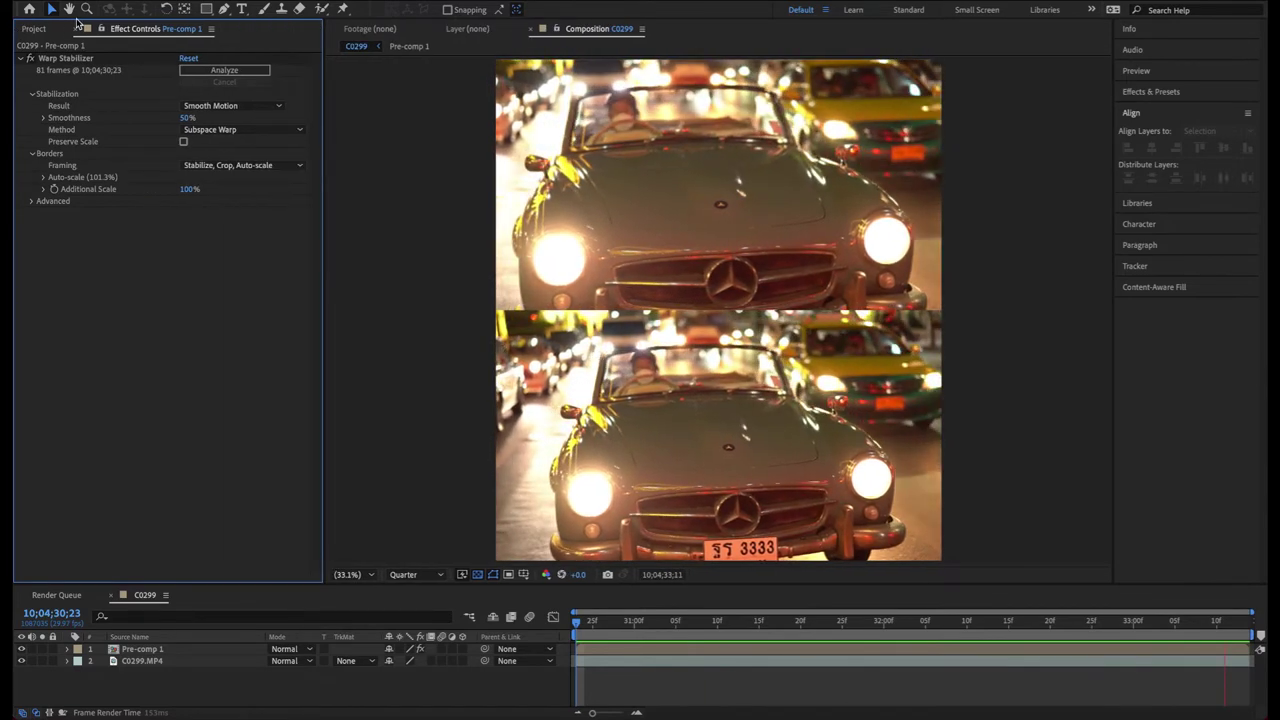
{"action": "left_click", "coordinate": [34, 28]}
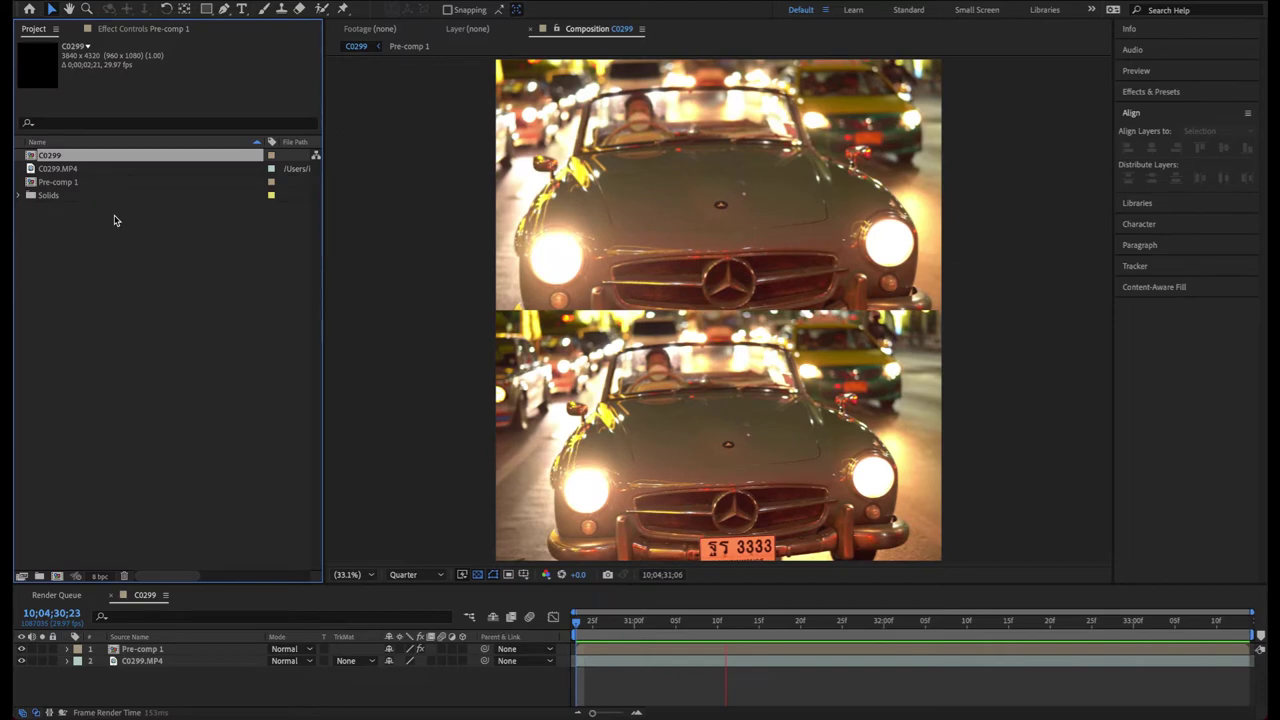
{"action": "left_click", "coordinate": [74, 169]}
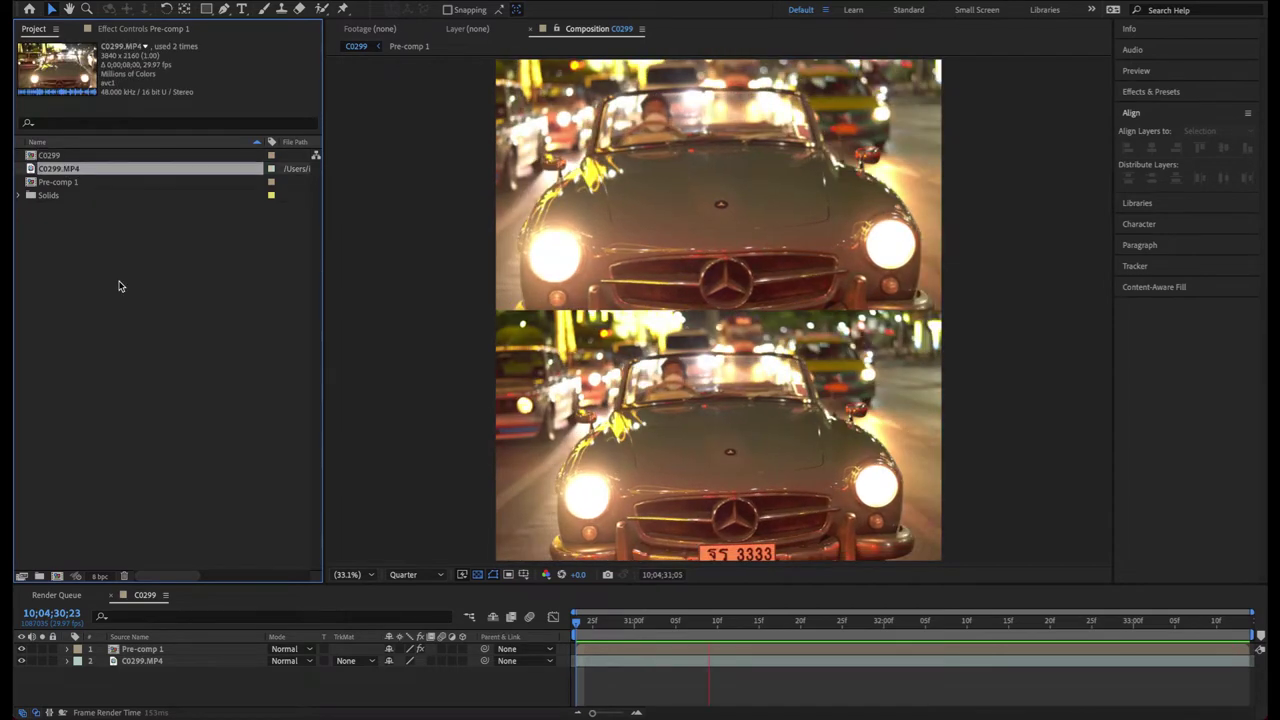
{"action": "left_click_drag", "start_coordinate": [74, 169], "coordinate": [57, 576]}
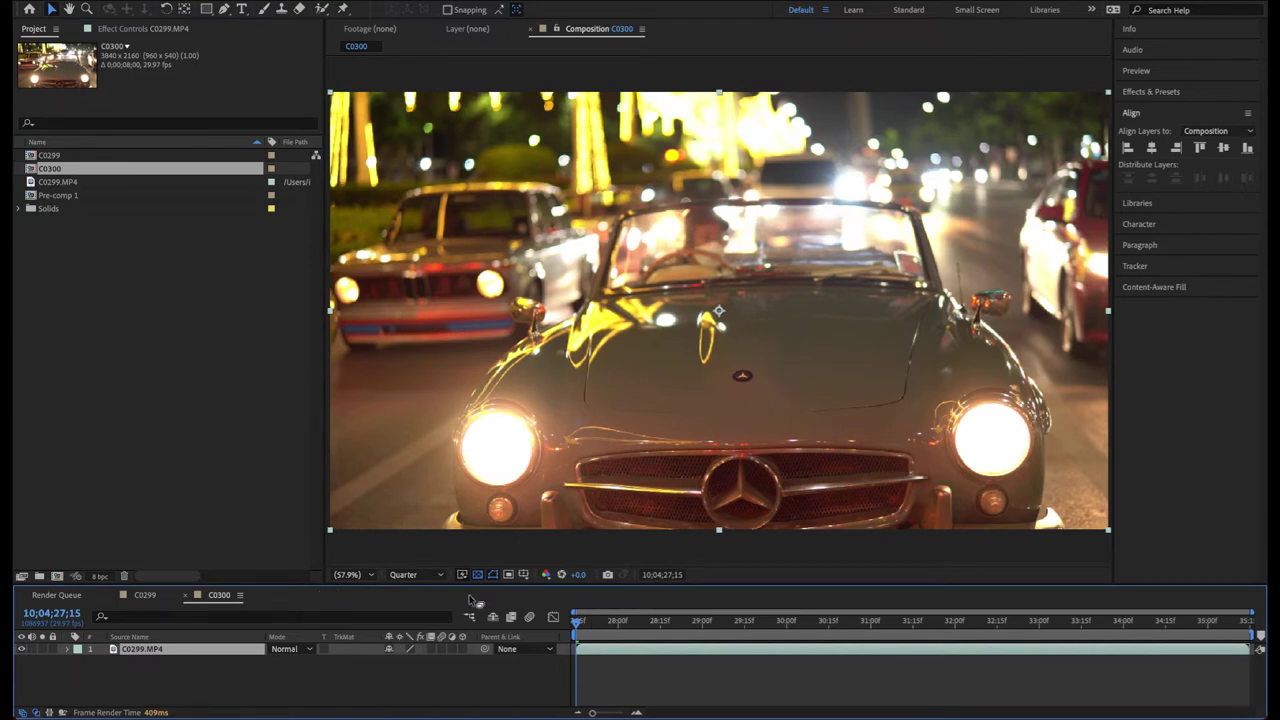
Step: Set the work area from 10;04;30;23 to about 10;04;34;20 and trim the composition to it
{"action": "left_click", "coordinate": [633, 681]}
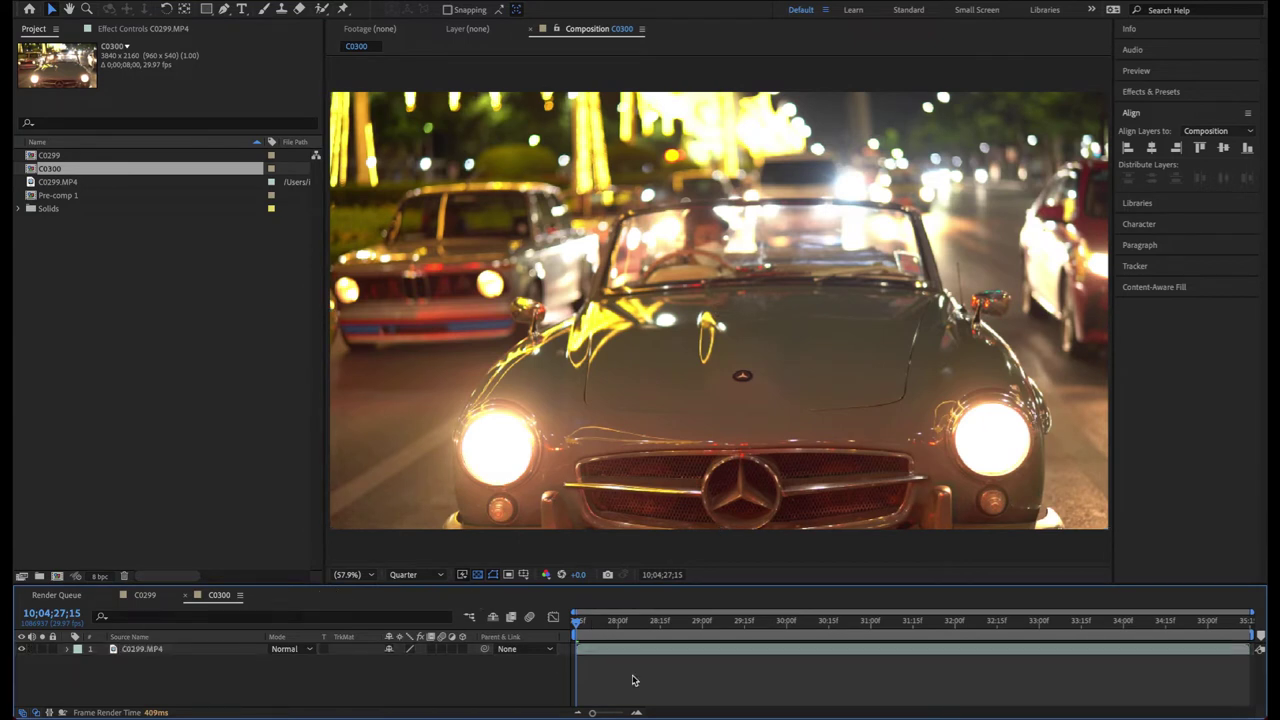
{"action": "key", "text": "space"}
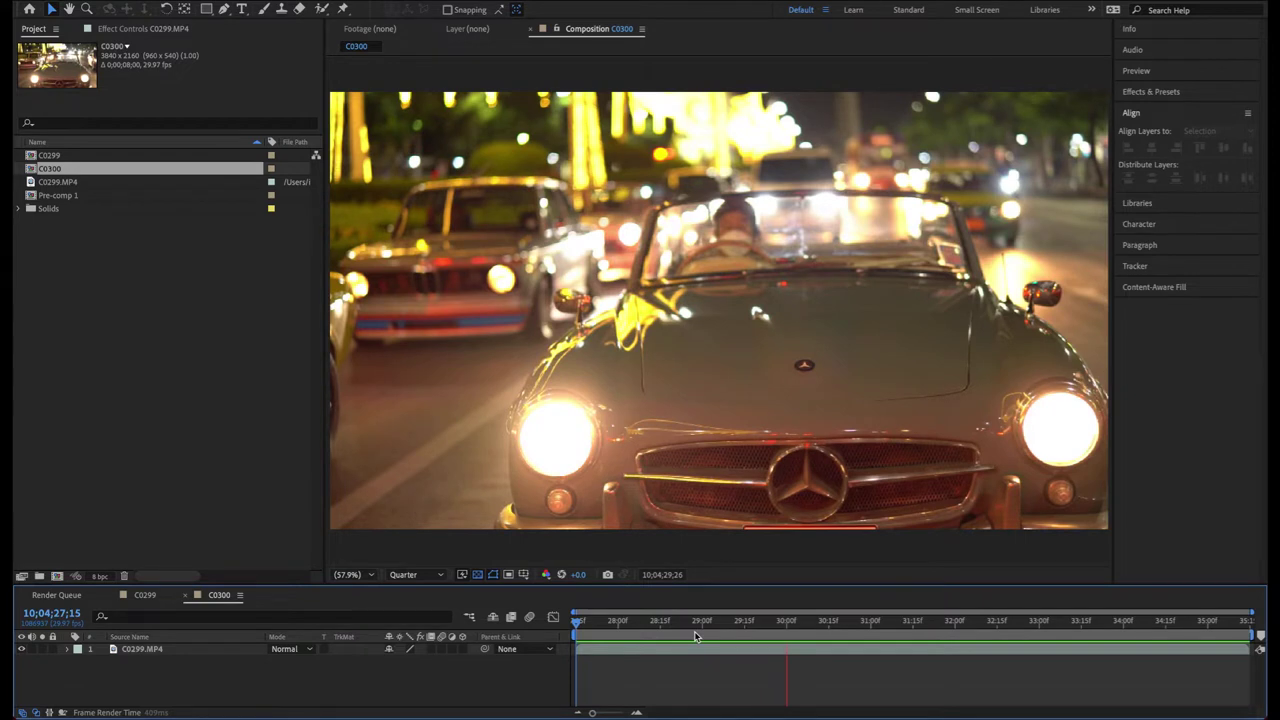
{"action": "left_click_drag", "start_coordinate": [694, 631], "coordinate": [856, 636]}
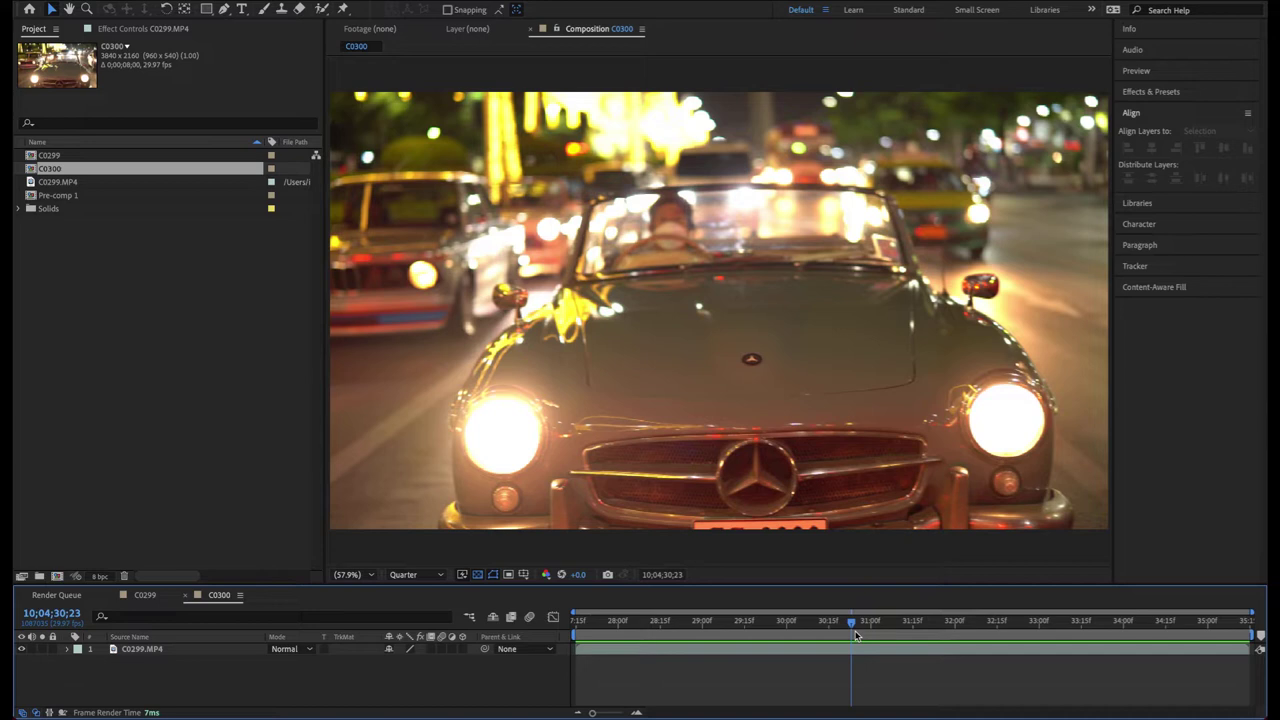
{"action": "left_click_drag", "start_coordinate": [575, 634], "coordinate": [851, 646]}
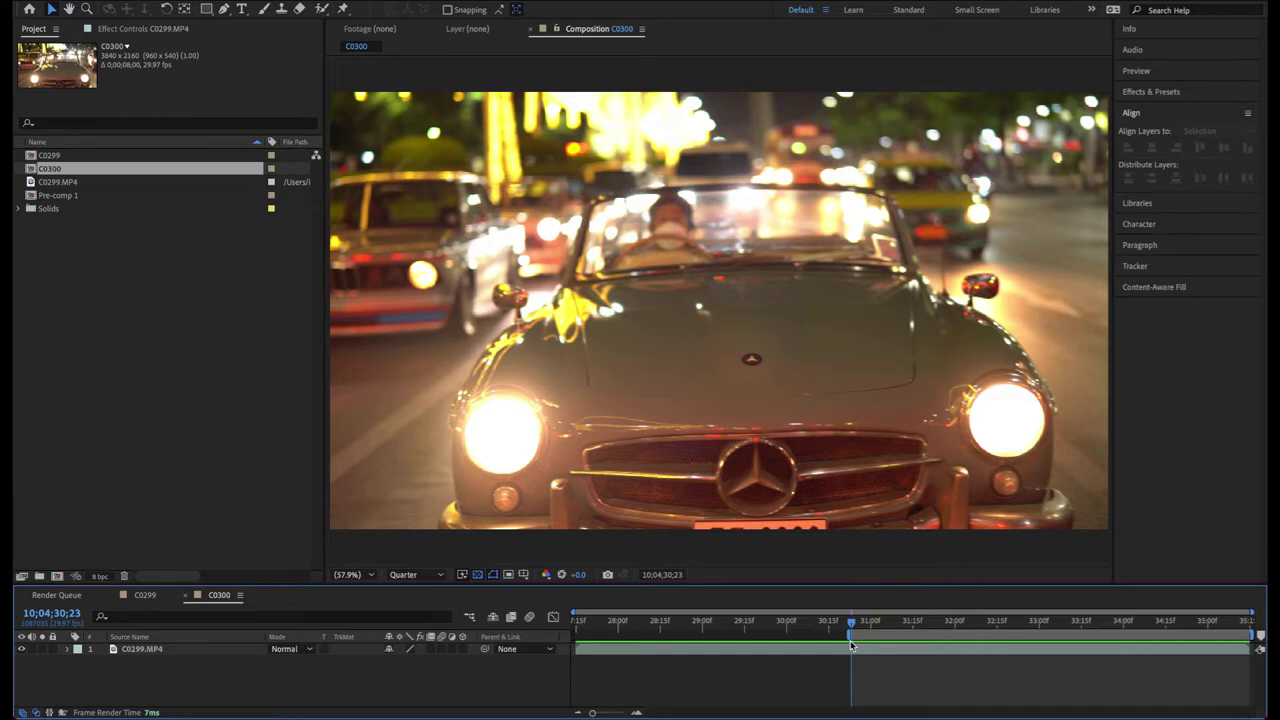
{"action": "left_click_drag", "start_coordinate": [851, 622], "coordinate": [1183, 625]}
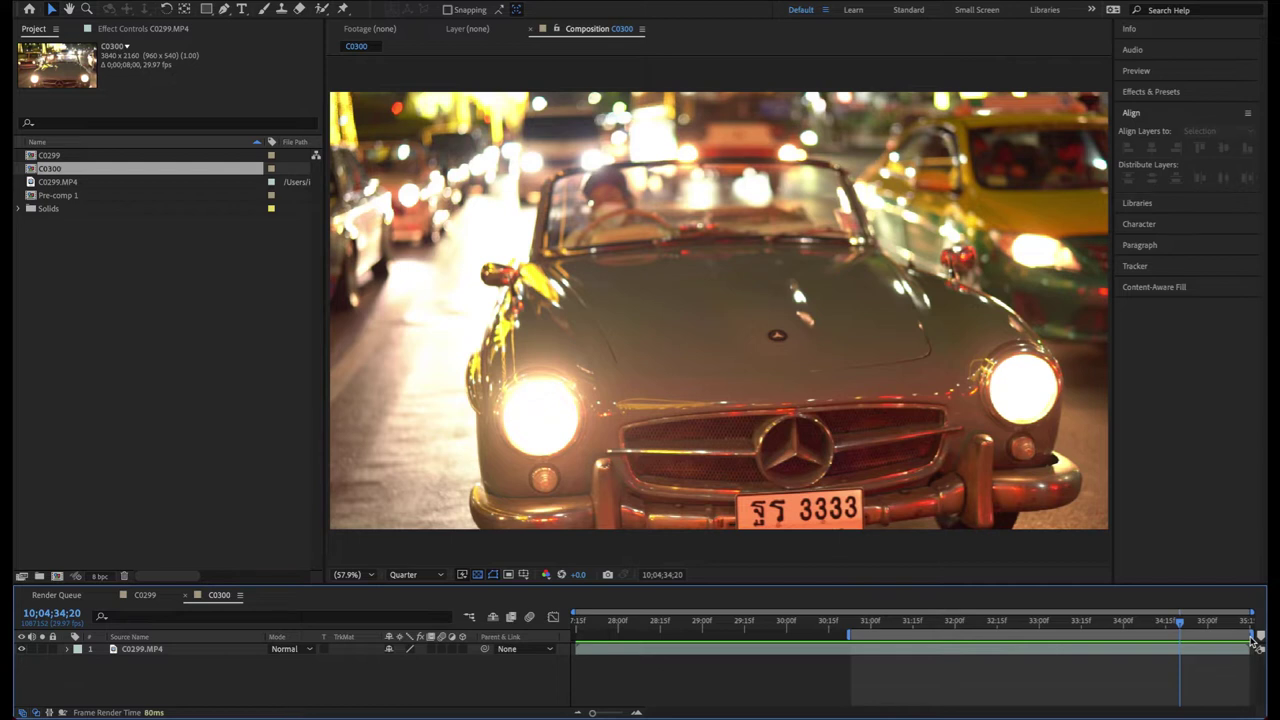
{"action": "left_click_drag", "start_coordinate": [1251, 638], "coordinate": [1183, 637]}
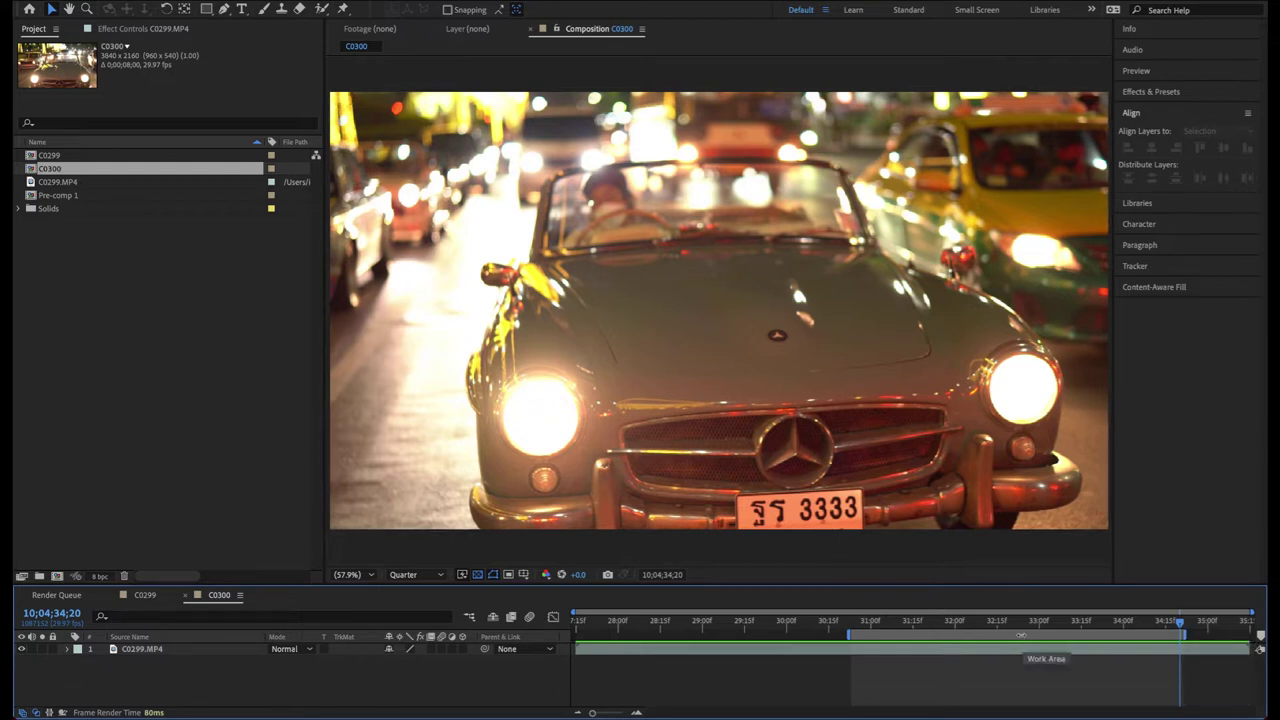
{"action": "right_click", "coordinate": [1021, 635]}
{"action": "left_click", "coordinate": [1054, 686]}
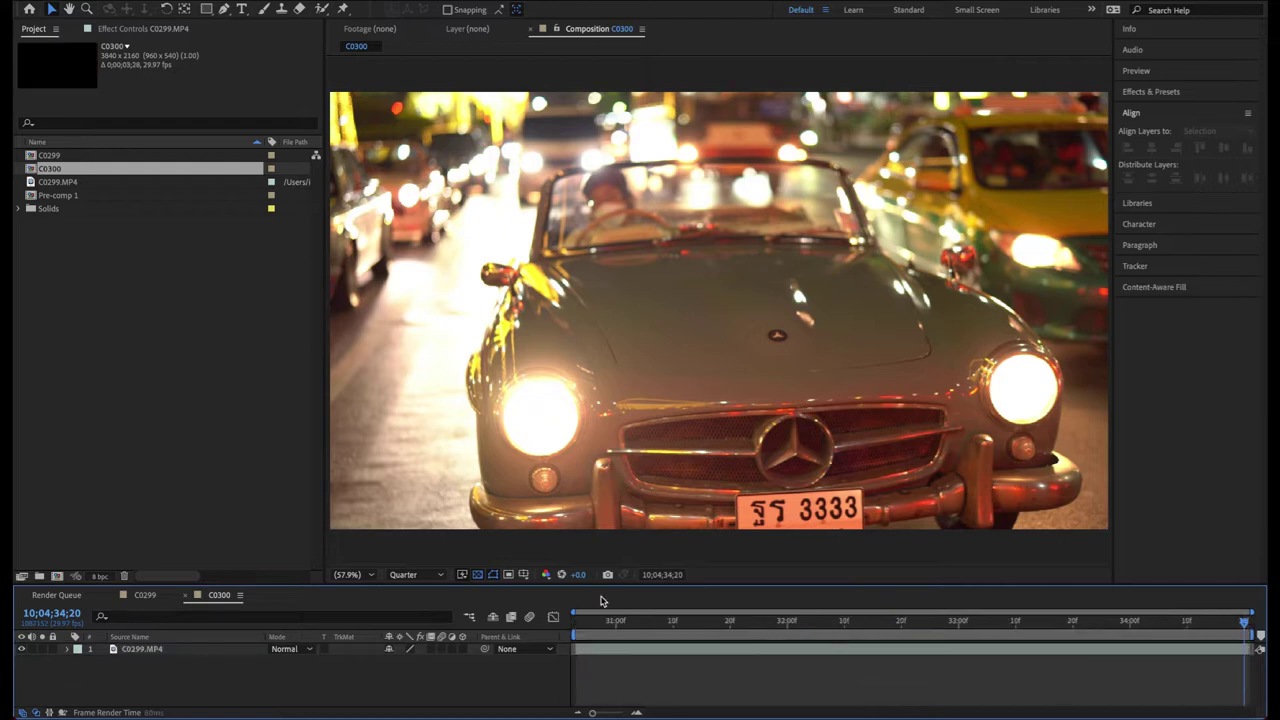
Step: Preview the trimmed composition from its first frame
{"action": "left_click", "coordinate": [568, 625]}
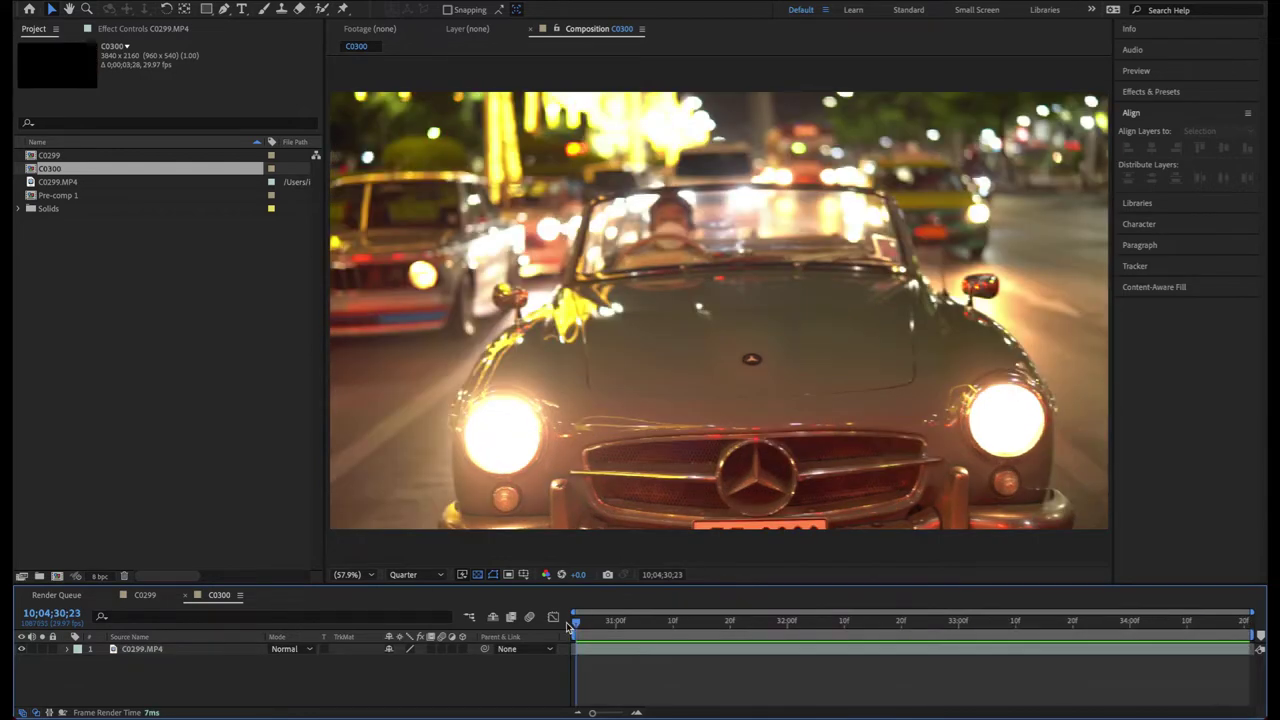
{"action": "key", "text": "space"}
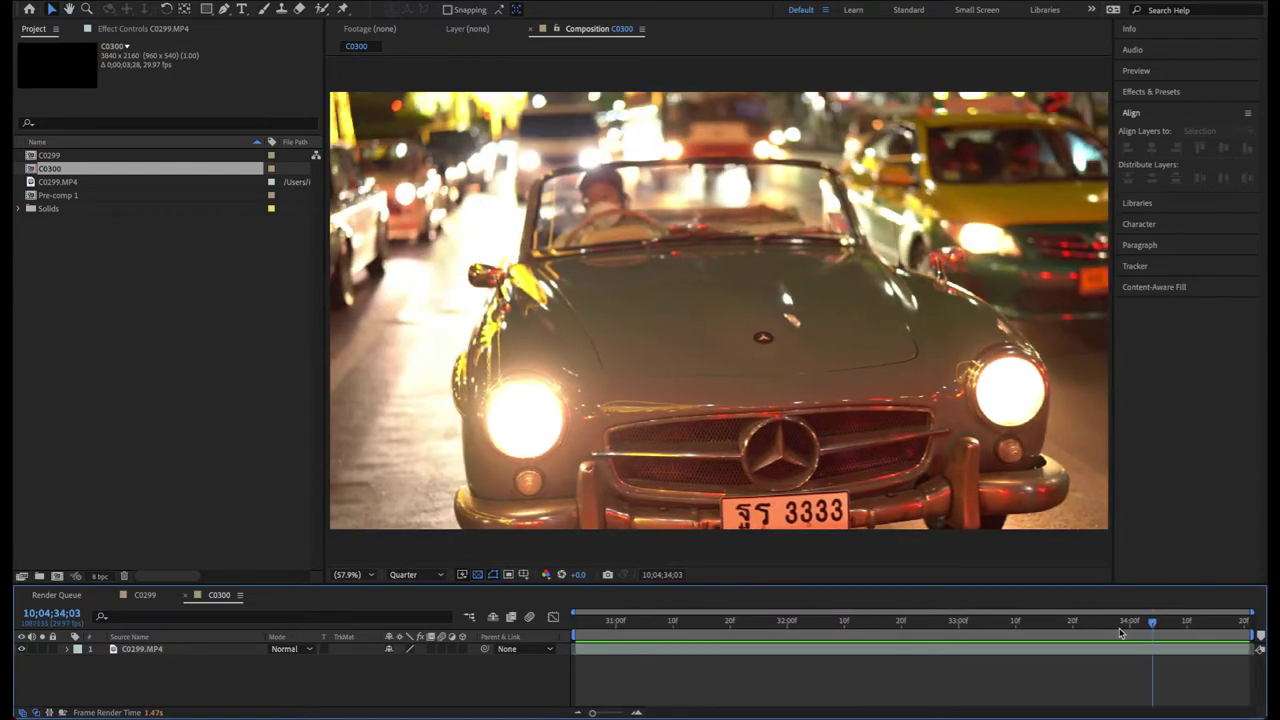
{"action": "key", "text": "space"}
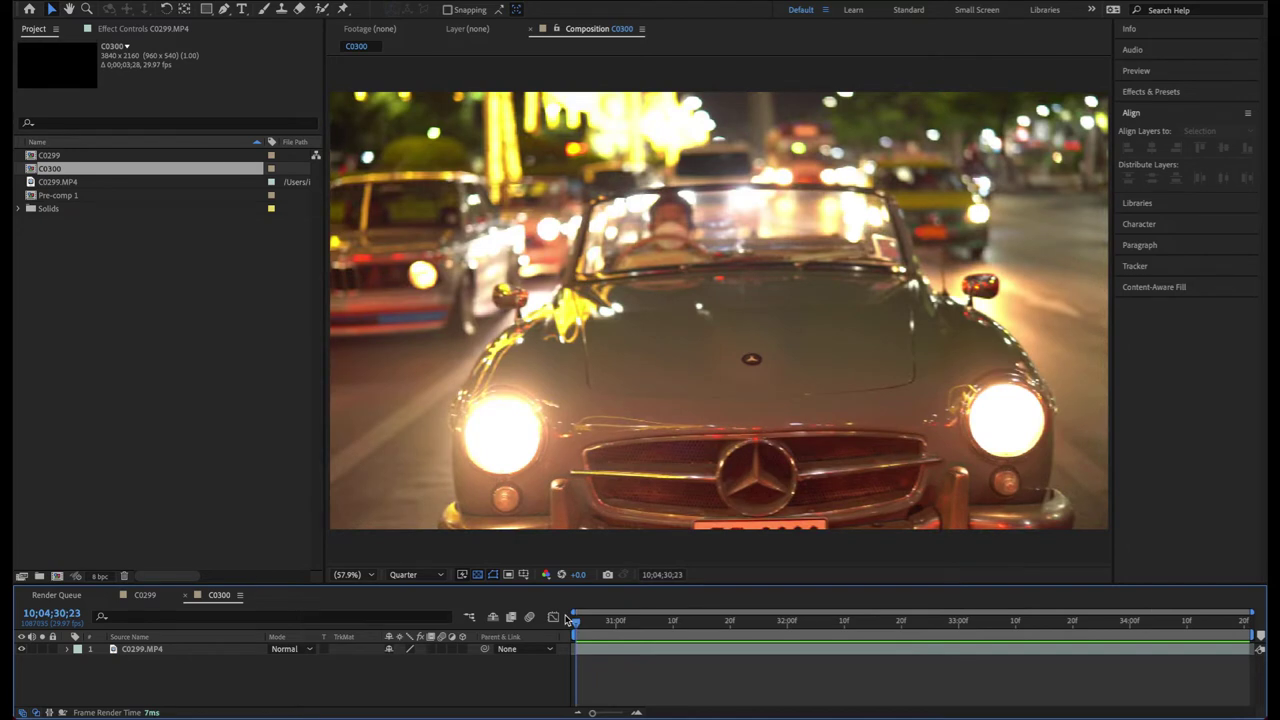
Step: Select the C0299.MP4 layer and bring up the Tracker controls
{"action": "left_click", "coordinate": [608, 655]}
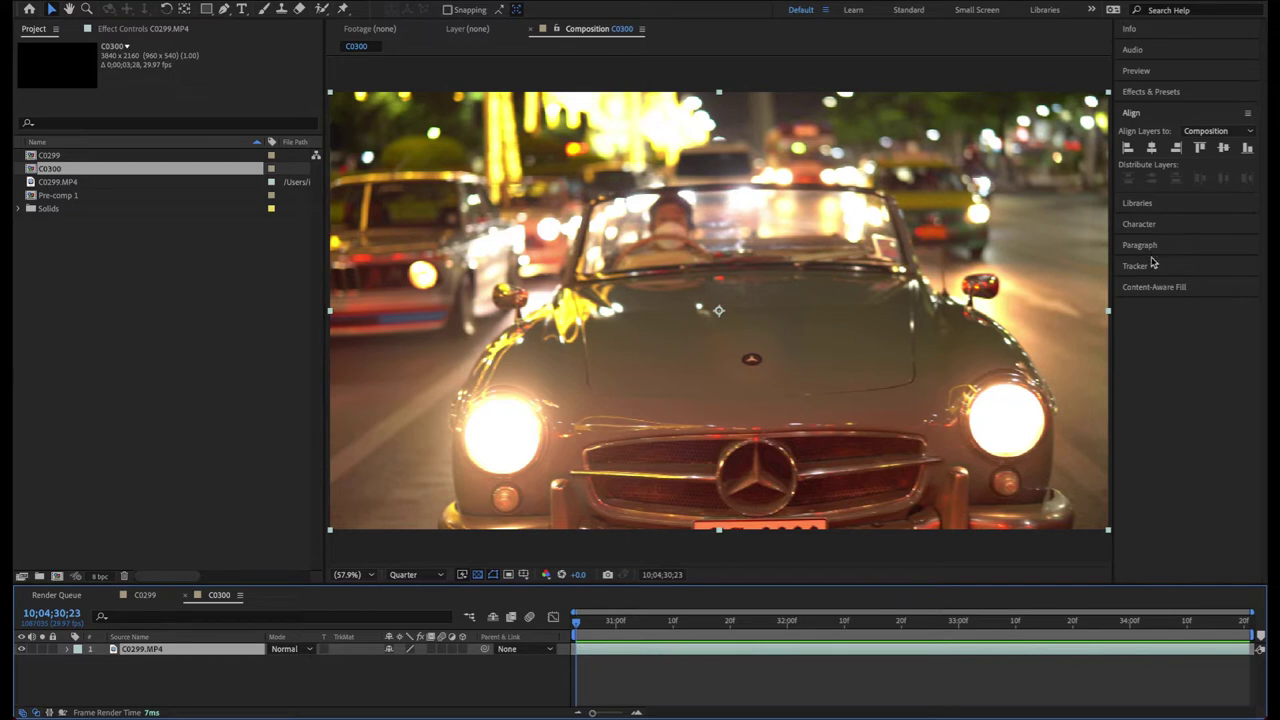
{"action": "left_click", "coordinate": [1155, 266]}
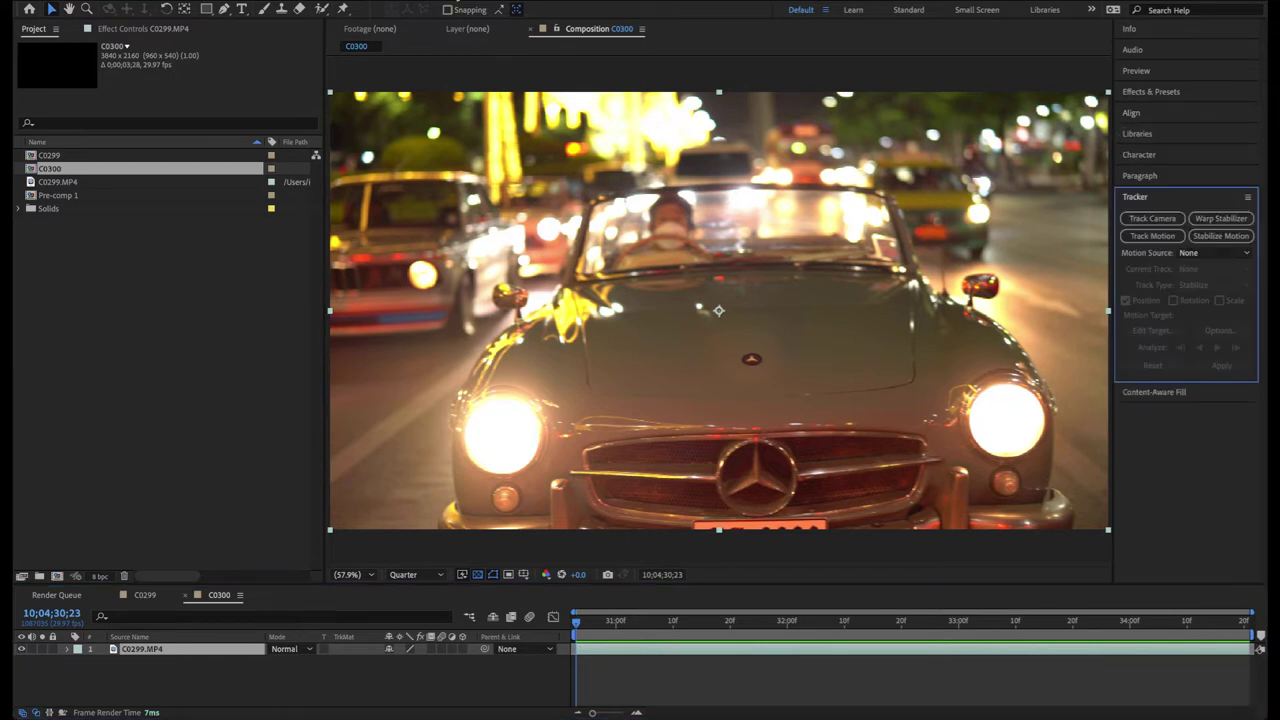
{"action": "left_click", "coordinate": [425, 0]}
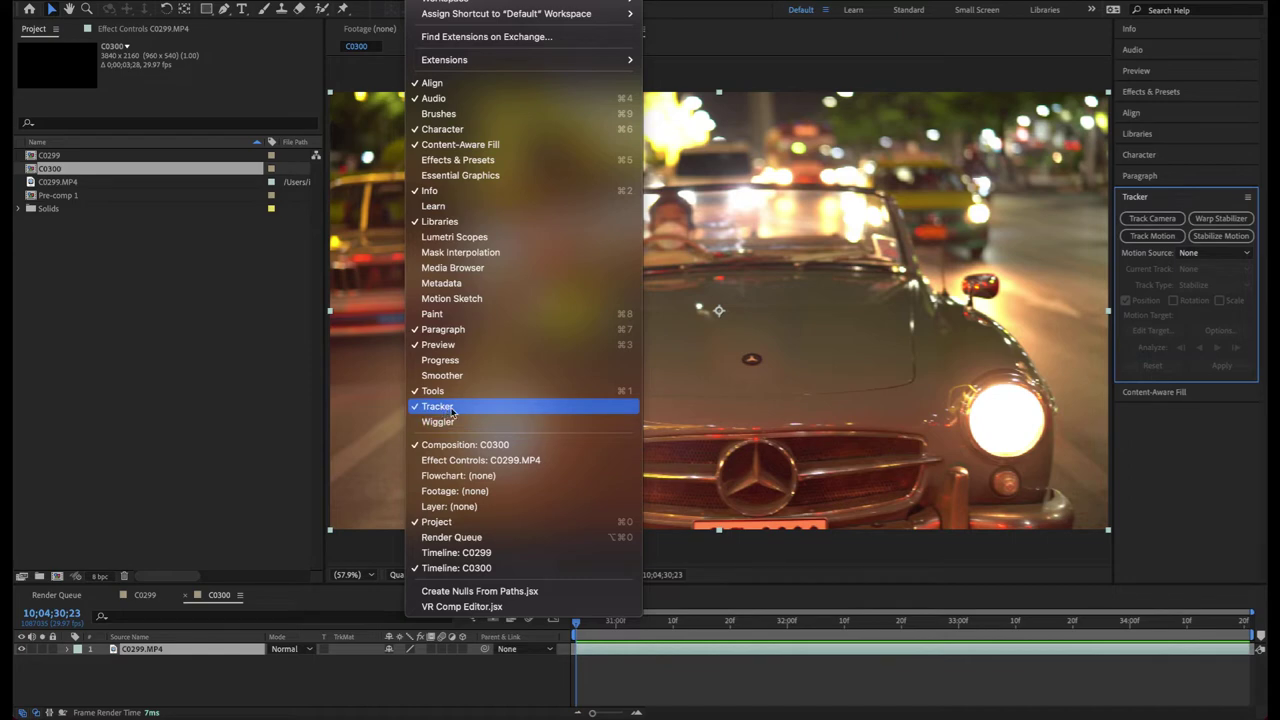
{"action": "left_click", "coordinate": [1115, 537]}
{"action": "left_click", "coordinate": [946, 656]}
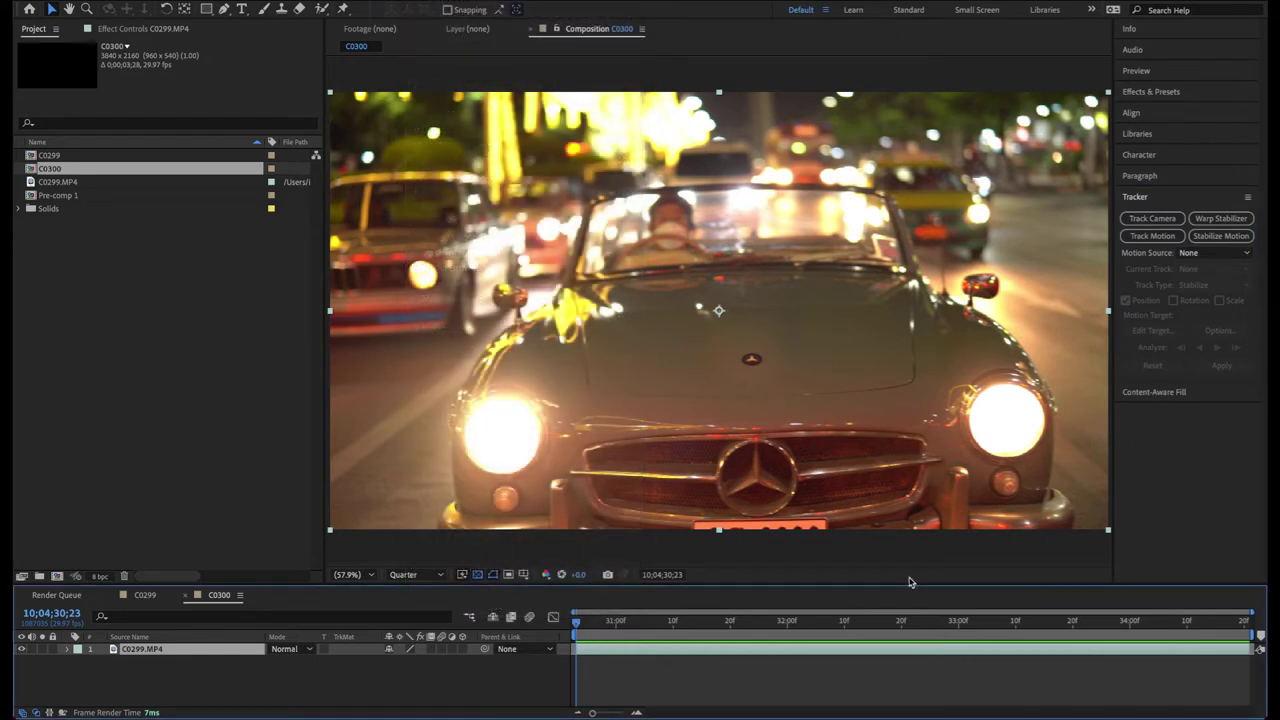
Step: Start a position-only Stabilize track on the C0299.MP4 layer at the composition's first frame, 10;04;30;23
{"action": "key", "text": "period"}
{"action": "key", "text": "period"}
{"action": "key", "text": "period"}
{"action": "key", "text": "comma"}
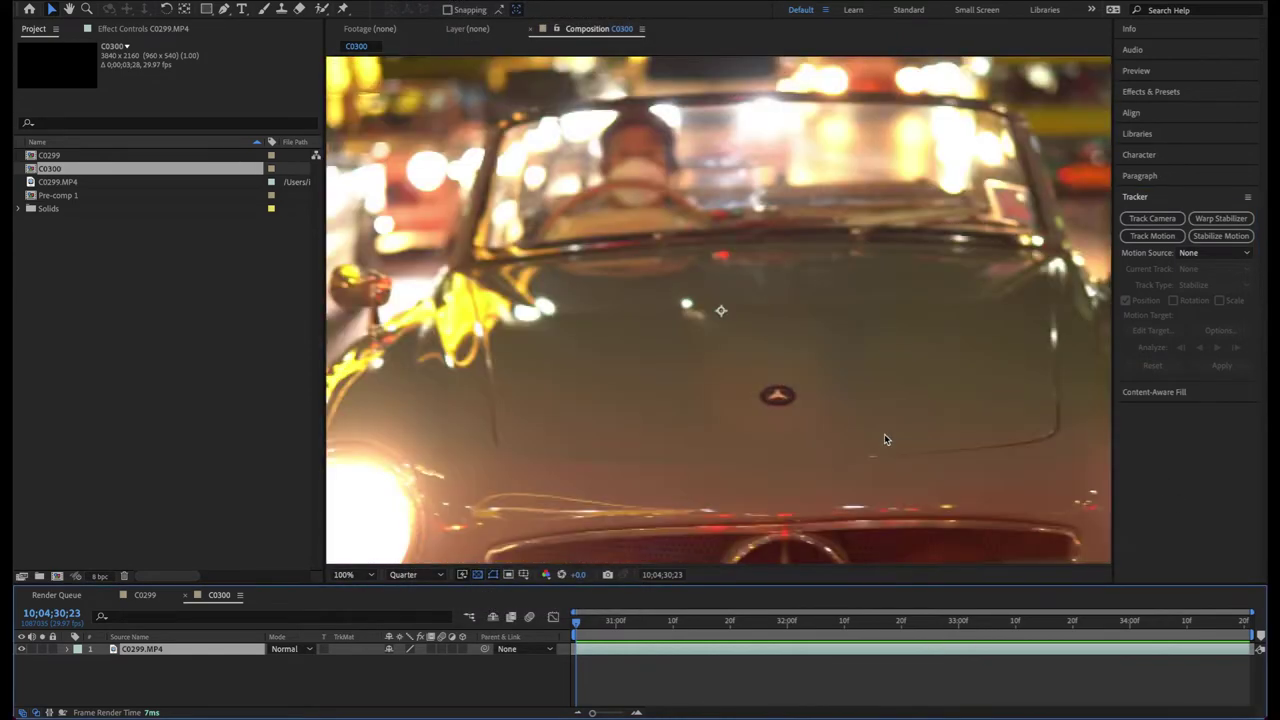
{"action": "key", "text": "comma"}
{"action": "left_click", "coordinate": [588, 622]}
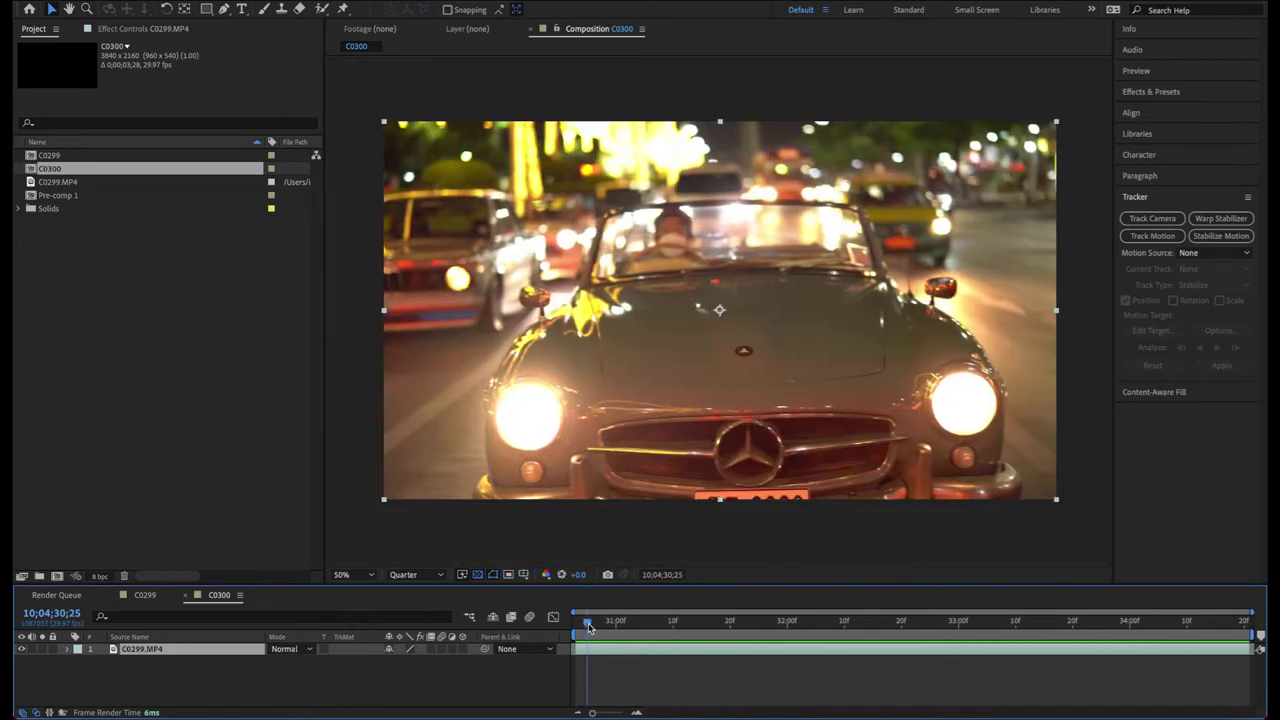
{"action": "mouse_move", "coordinate": [588, 624]}
{"action": "left_mouse_down"}
{"action": "mouse_move", "coordinate": [1190, 621]}
{"action": "mouse_move", "coordinate": [576, 622]}
{"action": "left_mouse_up"}
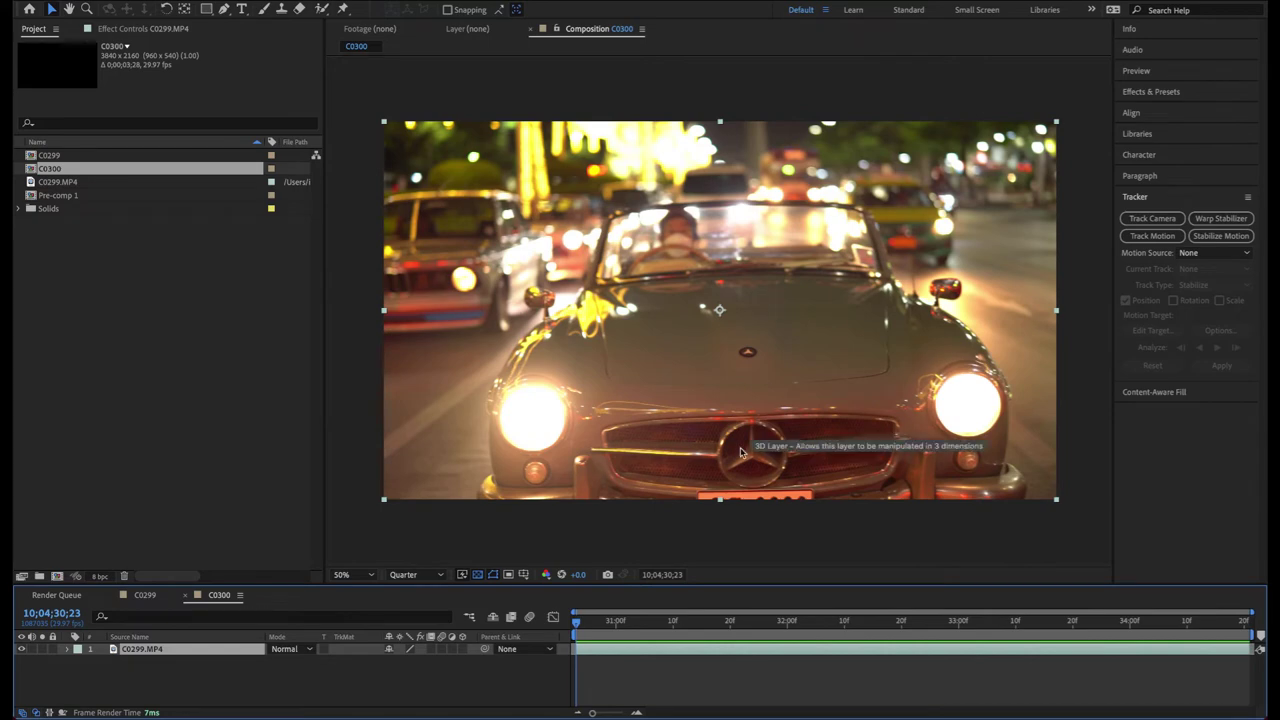
{"action": "key", "text": "period"}
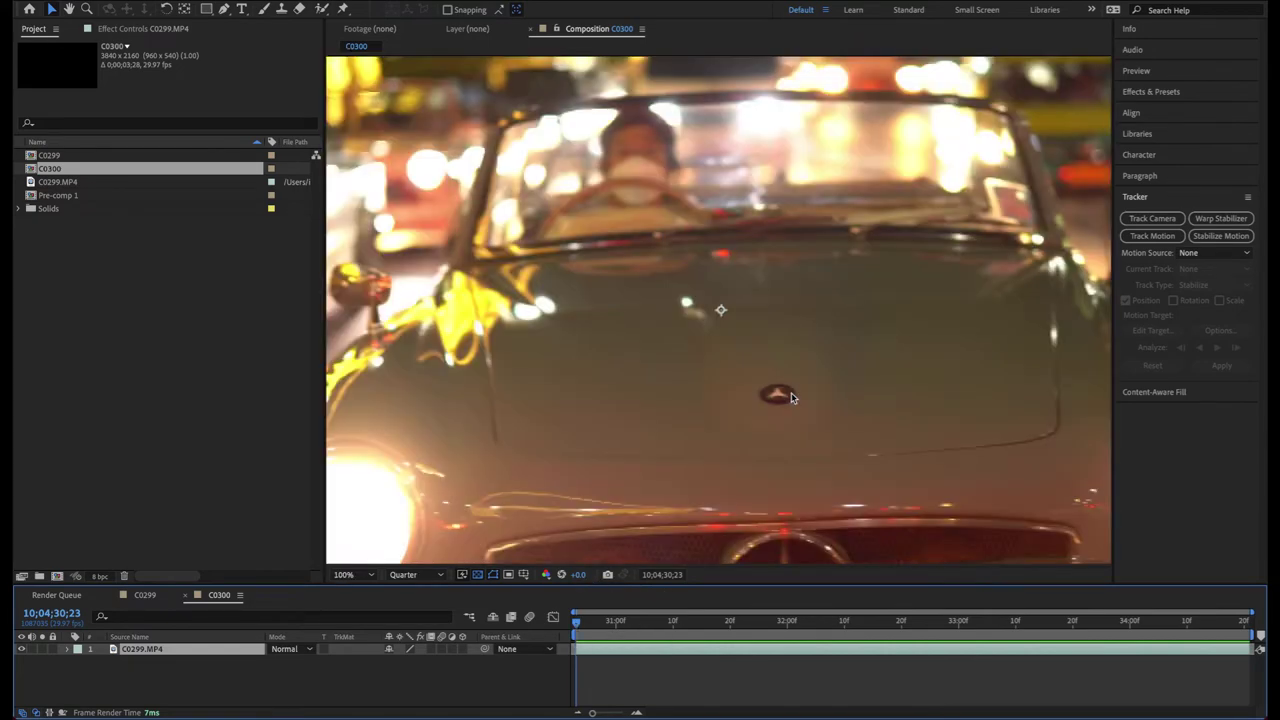
{"action": "left_click_drag", "start_coordinate": [856, 410], "coordinate": [757, 320]}
{"action": "key", "text": "period"}
{"action": "left_click", "coordinate": [1152, 236]}
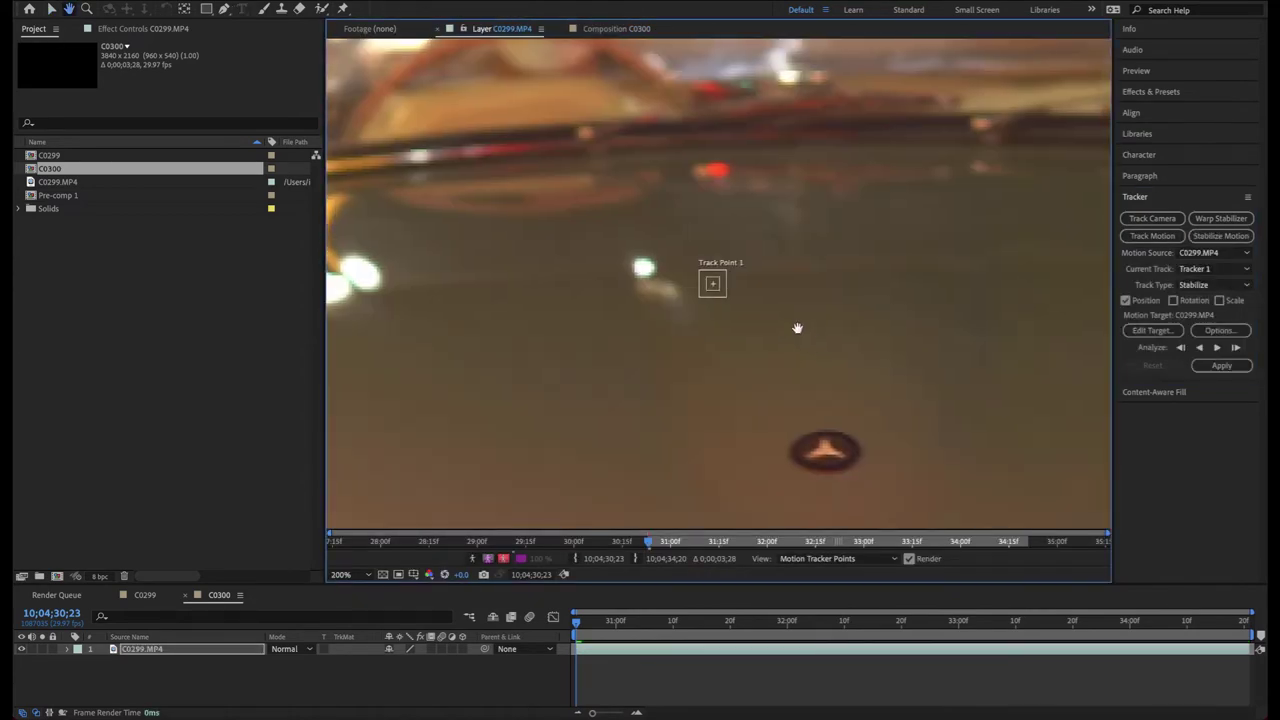
Step: Place Track Point 1 on the small round emblem on the car's hood
{"action": "left_click_drag", "start_coordinate": [797, 329], "coordinate": [699, 230]}
{"action": "key", "text": "v"}
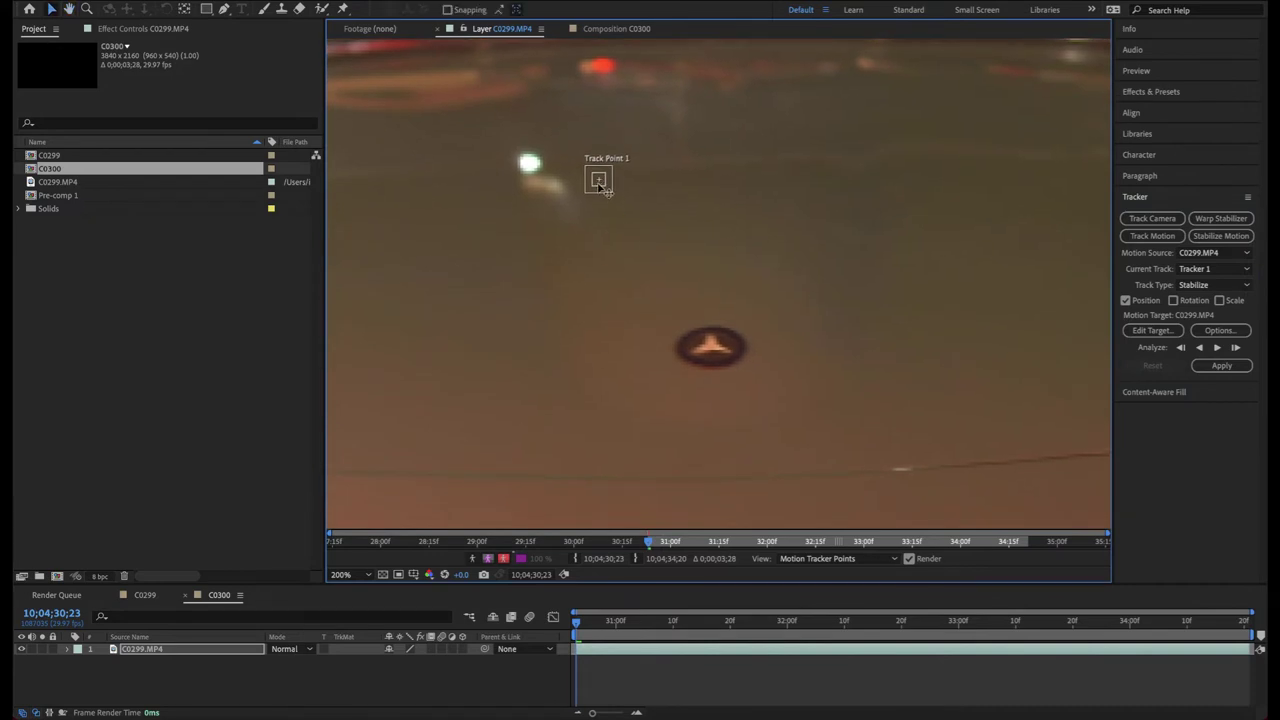
{"action": "left_click_drag", "start_coordinate": [600, 188], "coordinate": [710, 346]}
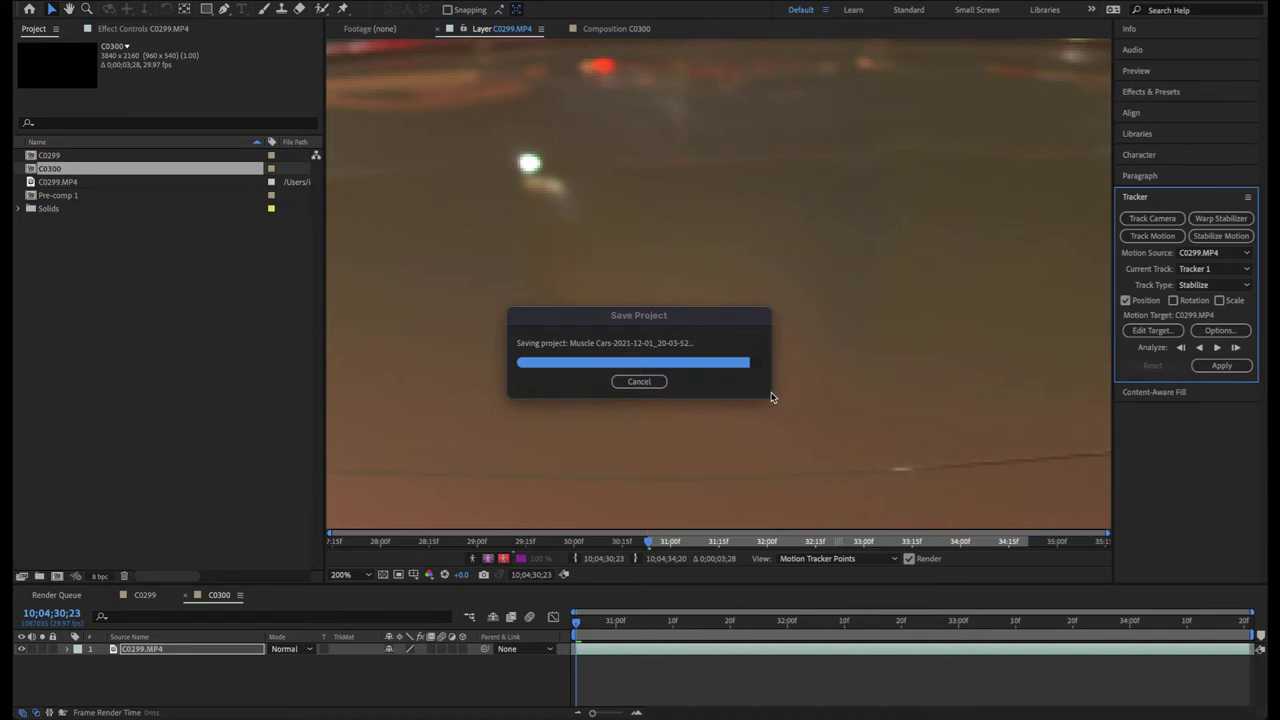
Step: Return to After Effects and save the project
{"action": "left_click", "coordinate": [725, 676]}
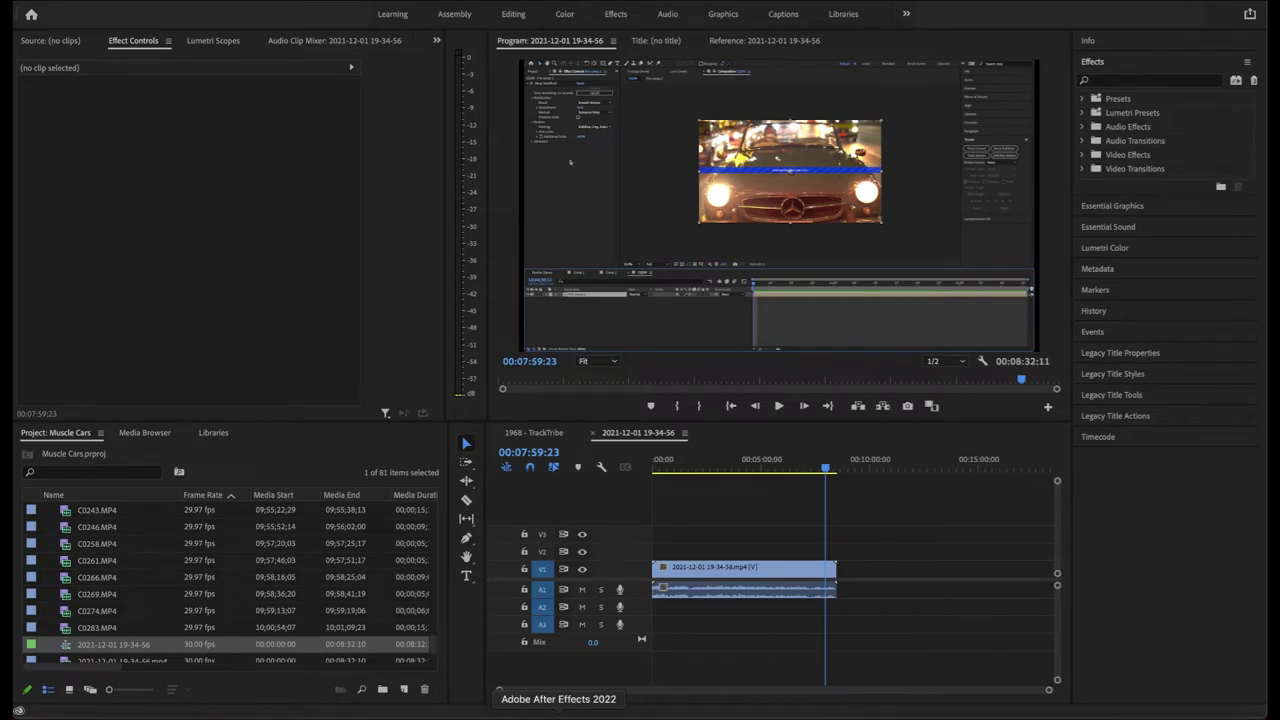
{"action": "left_click", "coordinate": [568, 712]}
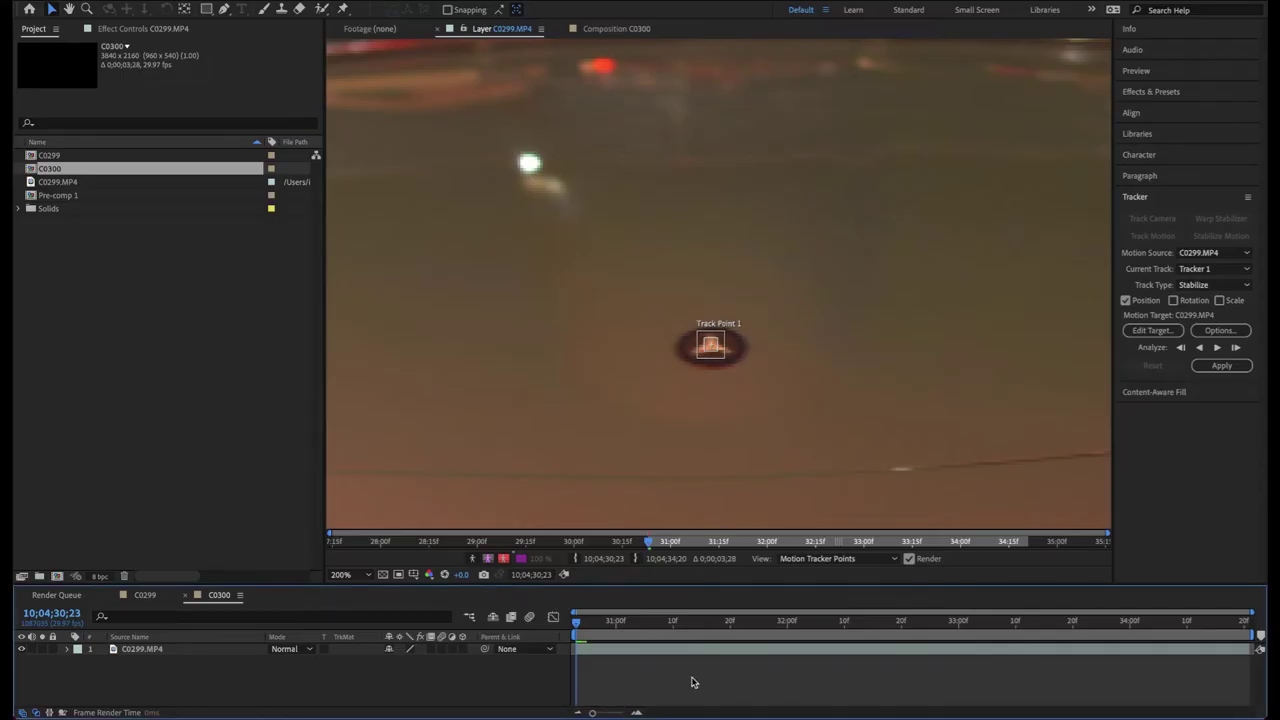
{"action": "key", "text": "super+s"}
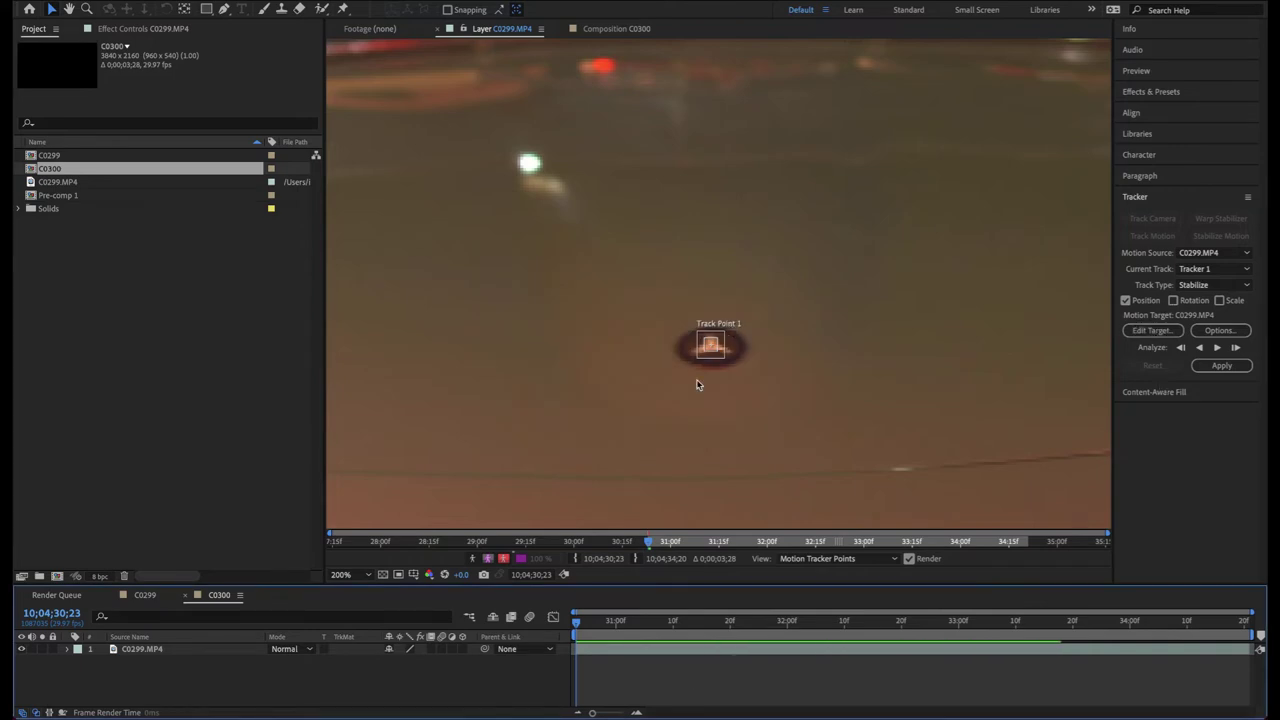
Step: Analyze the emblem's motion forward from the first frame through the end of the C0299.MP4 layer
{"action": "key", "text": "comma"}
{"action": "key", "text": "comma"}
{"action": "key", "text": "comma"}
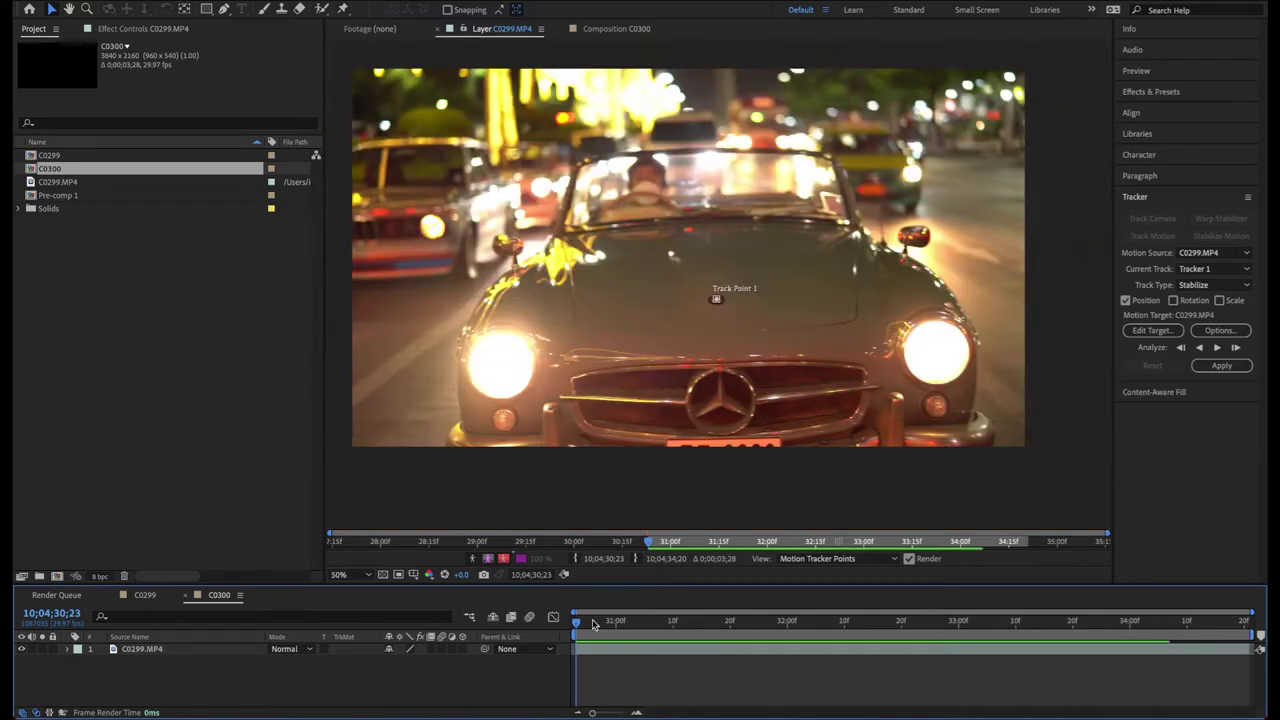
{"action": "left_click_drag", "start_coordinate": [603, 628], "coordinate": [485, 625]}
{"action": "left_click", "coordinate": [632, 648]}
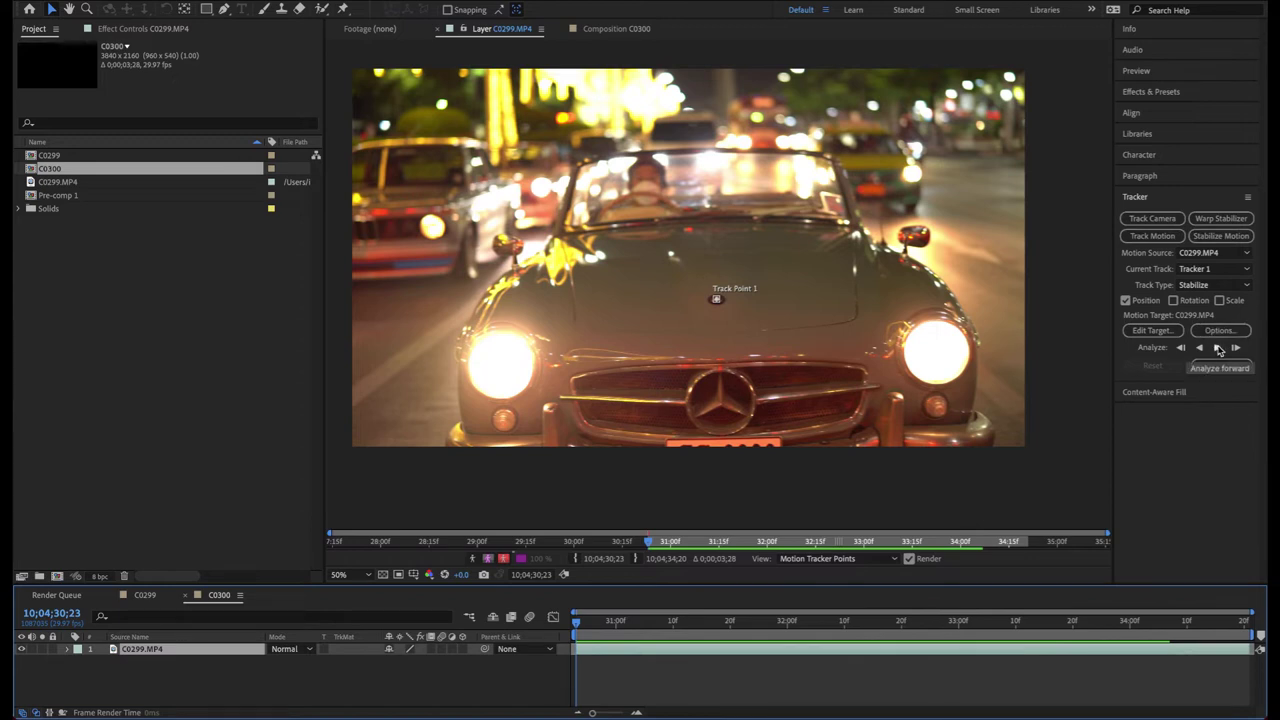
{"action": "left_click", "coordinate": [1218, 348]}
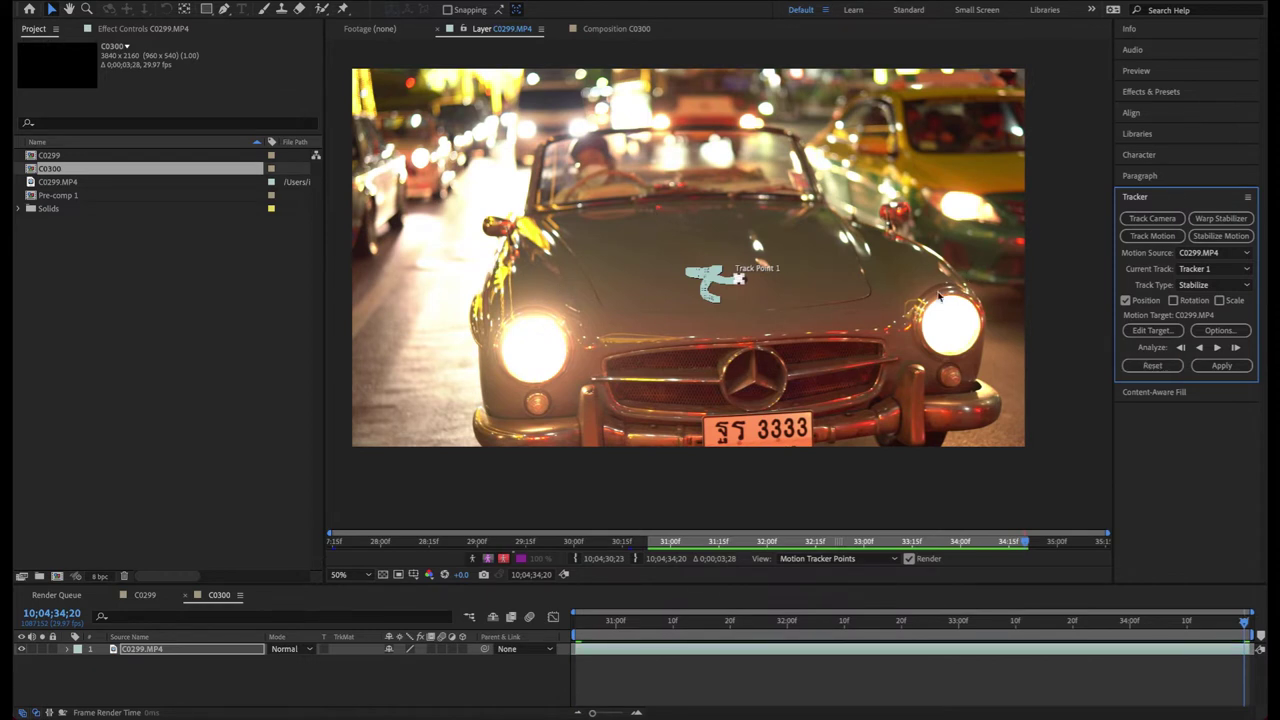
Step: Apply the stabilization track to the C0299.MP4 layer in both the X and Y dimensions
{"action": "left_click", "coordinate": [1215, 366]}
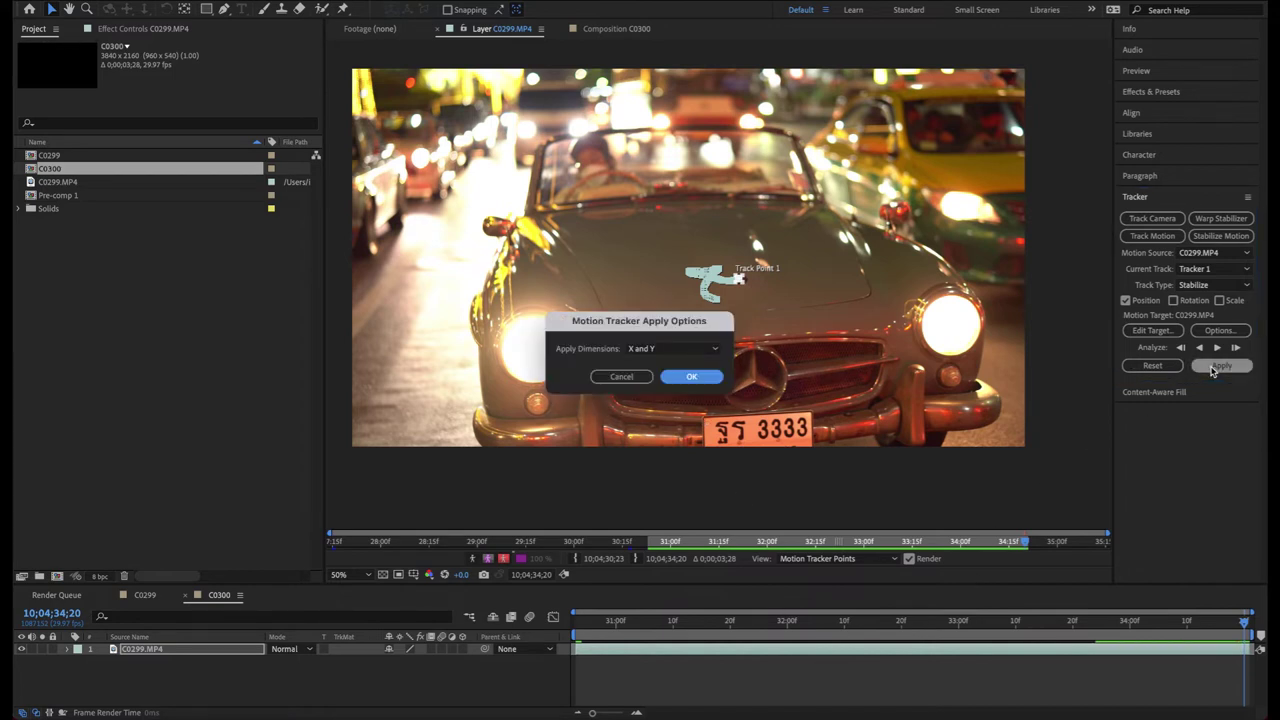
{"action": "left_click", "coordinate": [693, 377]}
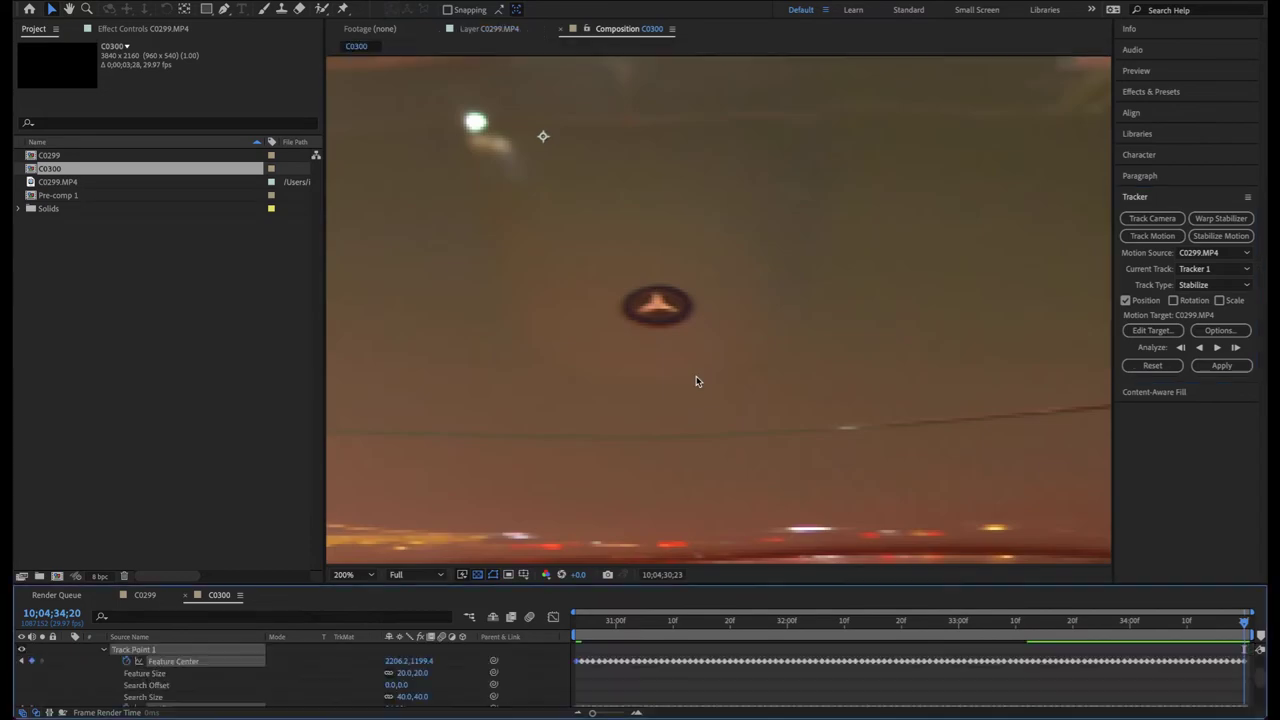
{"action": "scroll", "coordinate": [693, 399], "scroll_direction": "down", "scroll_amount": 3}
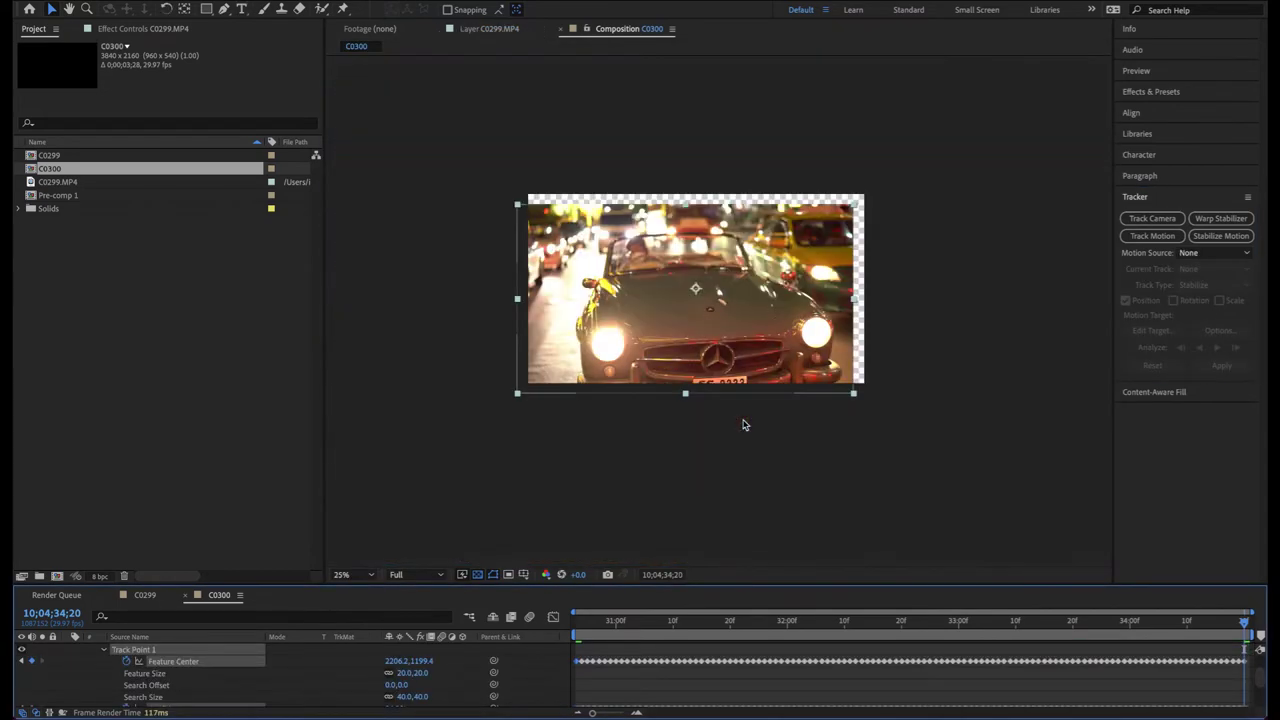
Step: Preview the stabilized clip from its first frame and set the preview resolution to Quarter
{"action": "scroll", "coordinate": [743, 425], "scroll_direction": "up", "scroll_amount": 1}
{"action": "left_click_drag", "start_coordinate": [600, 623], "coordinate": [552, 627]}
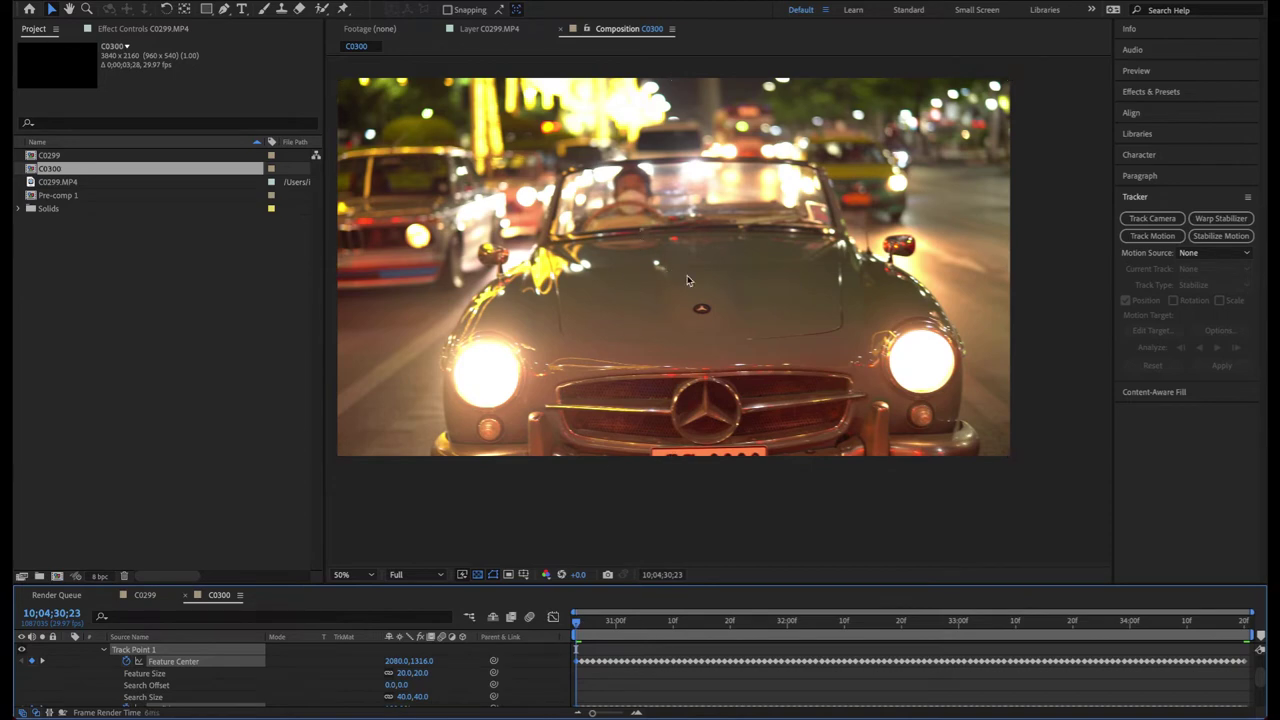
{"action": "key", "text": "space"}
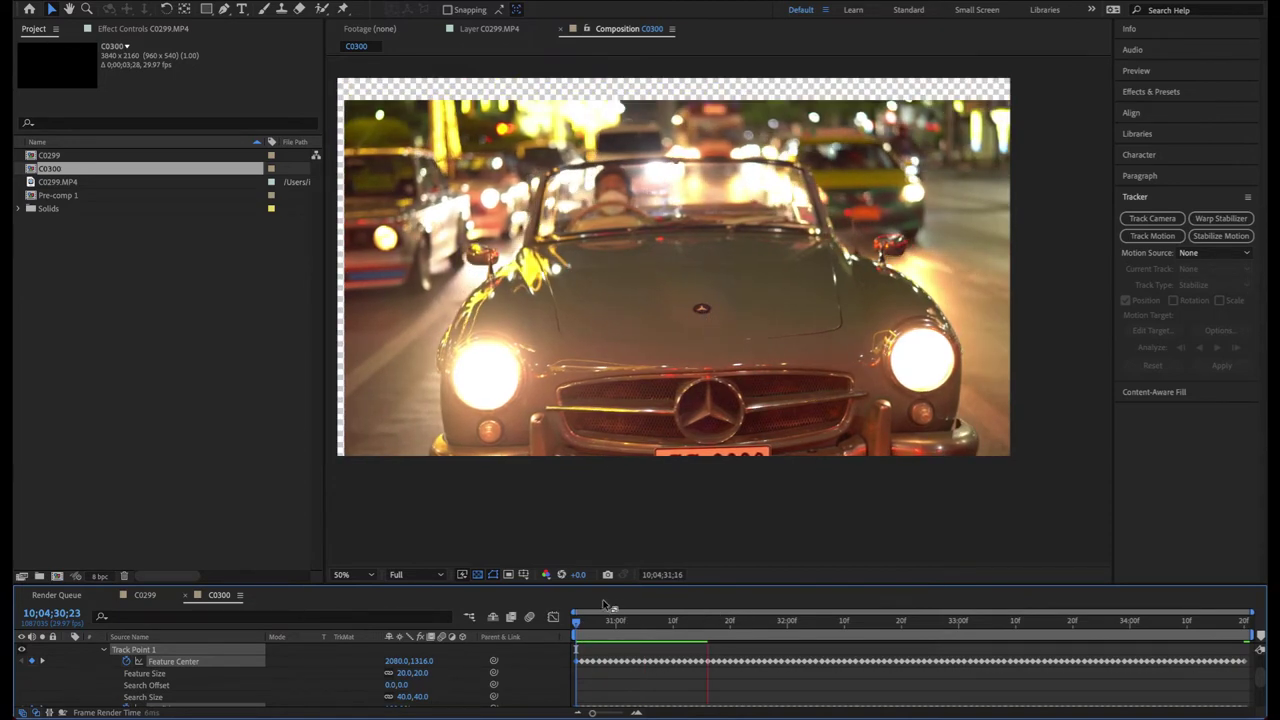
{"action": "left_click", "coordinate": [427, 576]}
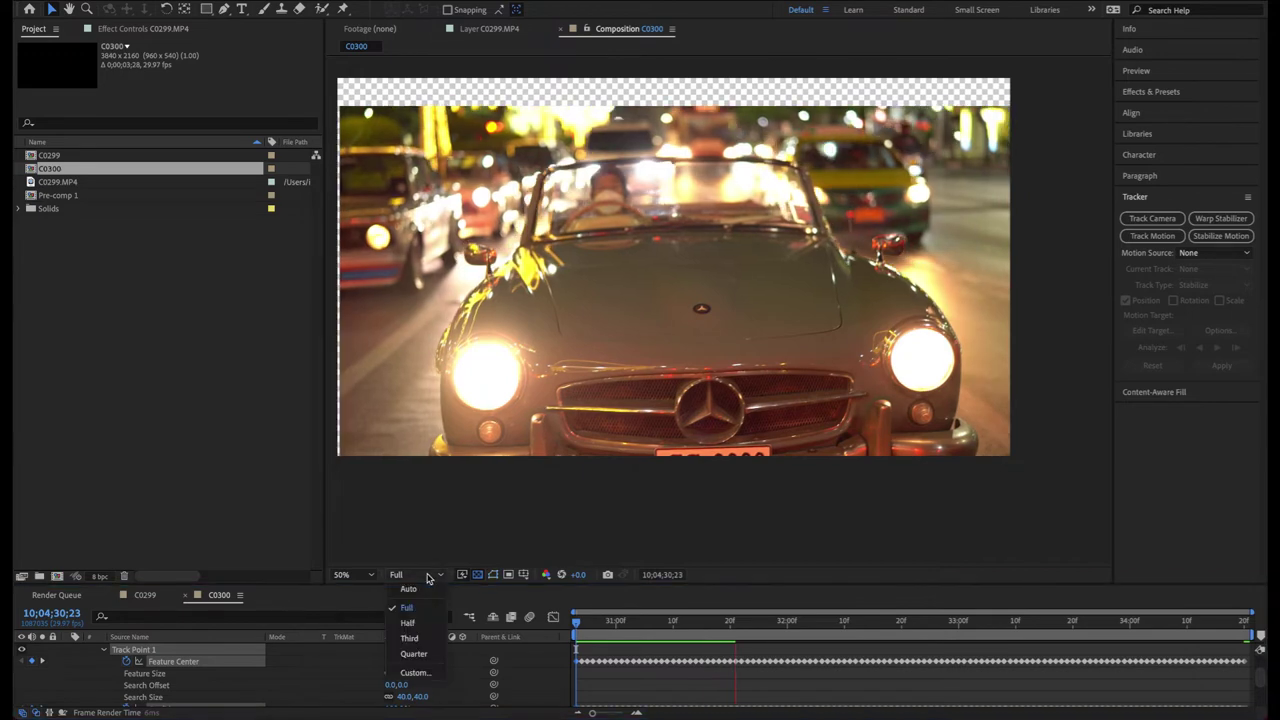
{"action": "left_click", "coordinate": [428, 655]}
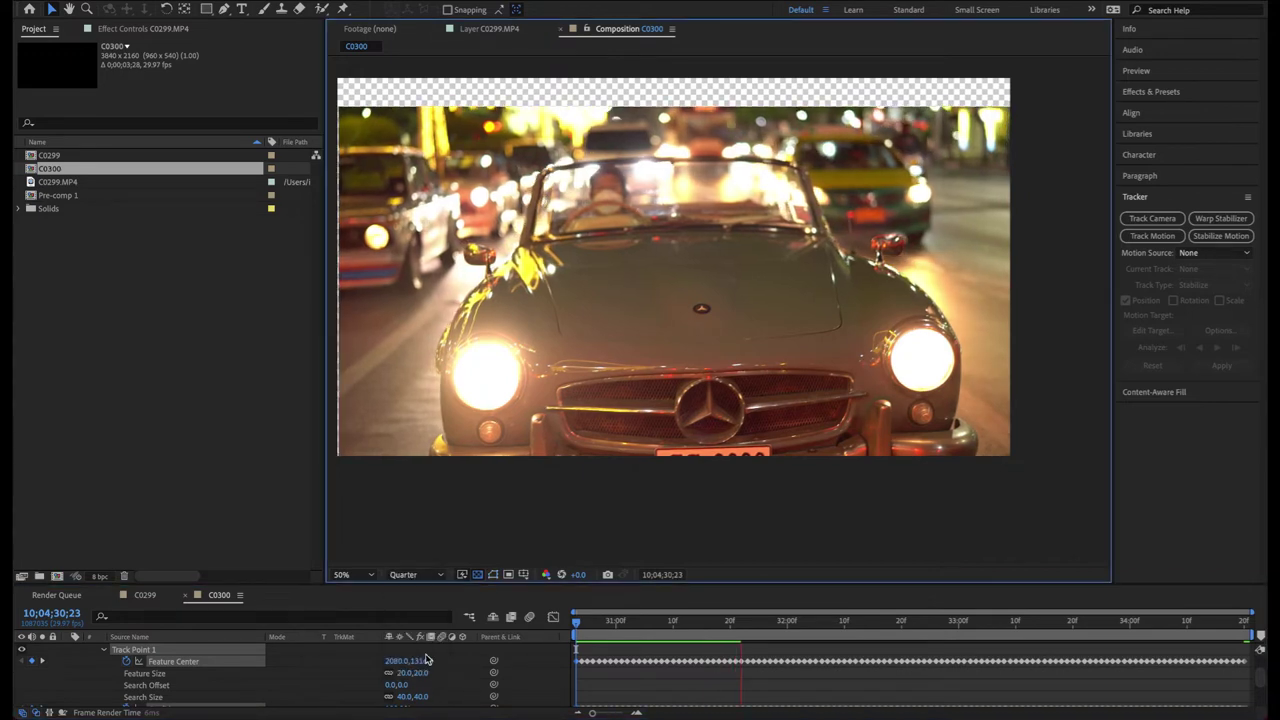
Step: Replay the stabilized clip from the first frame and collapse the C0299.MP4 layer's properties
{"action": "left_click", "coordinate": [691, 622]}
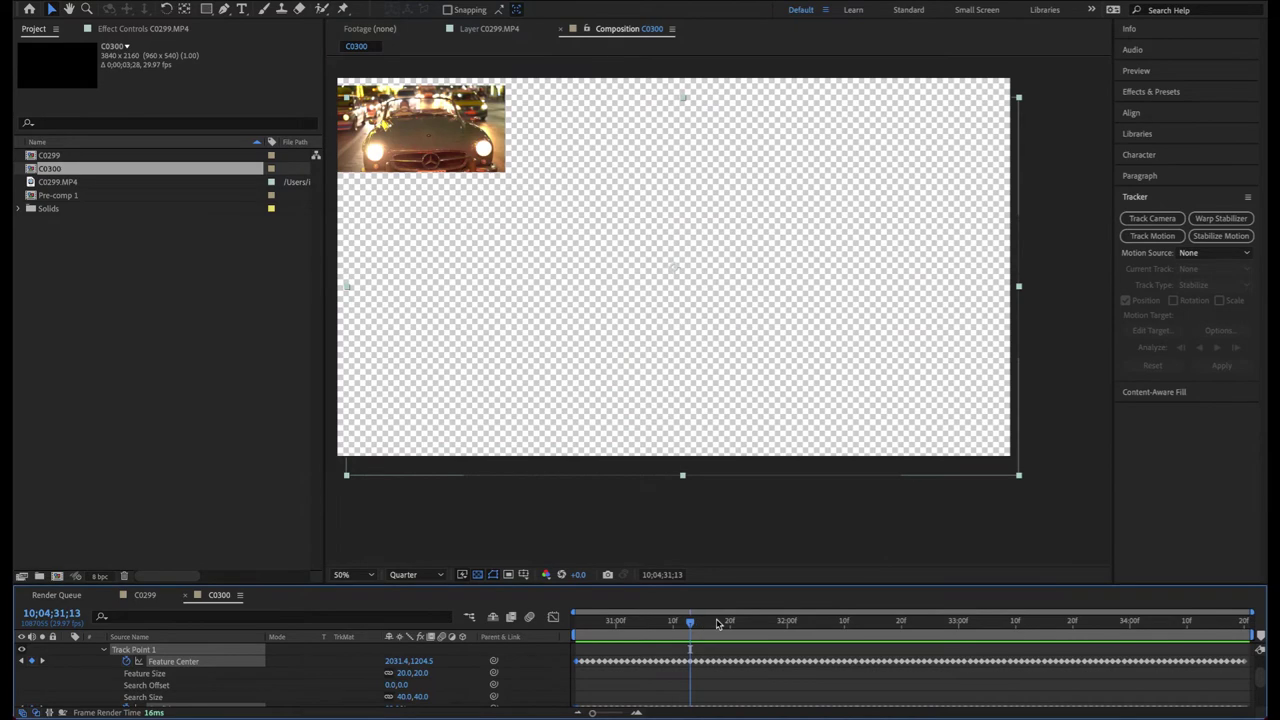
{"action": "left_click_drag", "start_coordinate": [690, 621], "coordinate": [490, 631]}
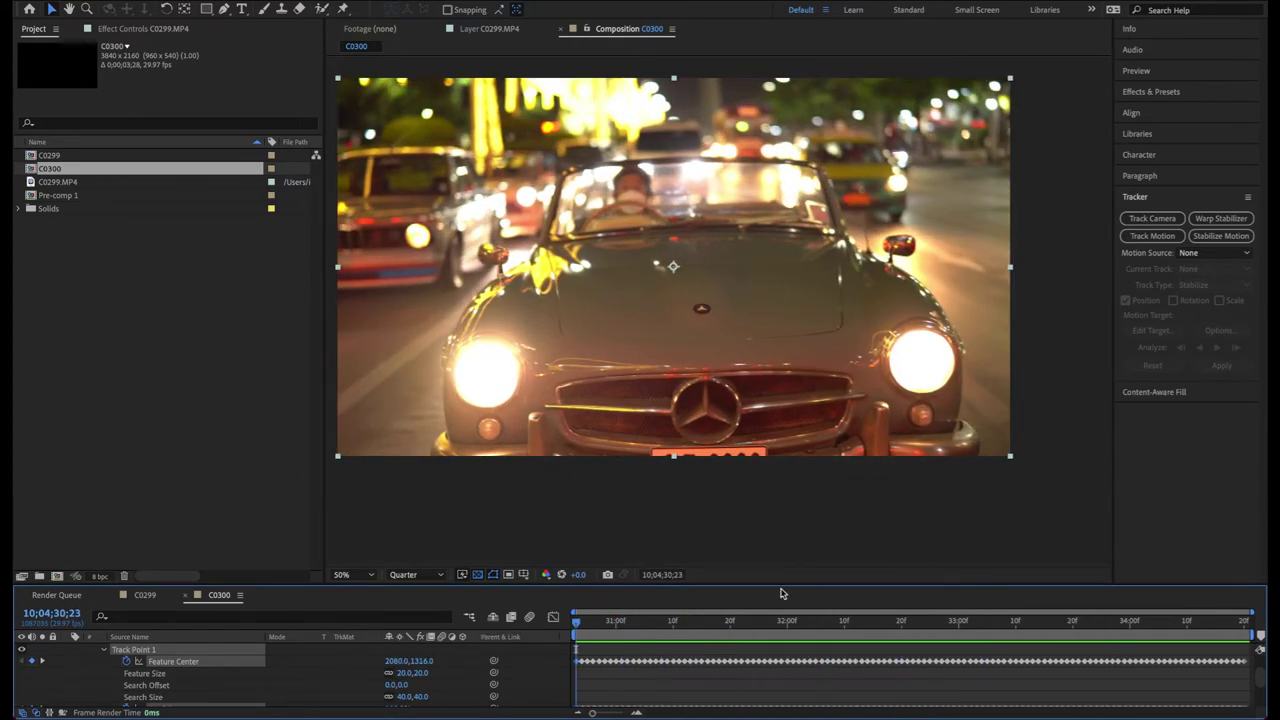
{"action": "key", "text": "space"}
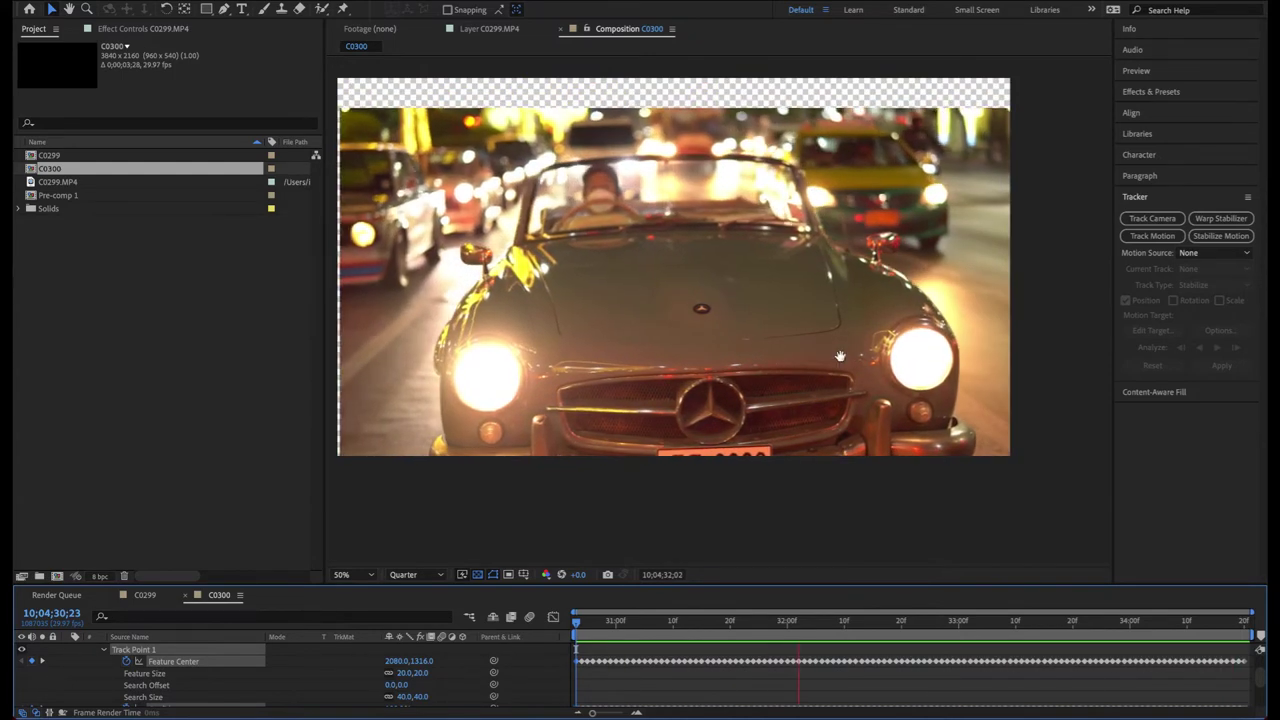
{"action": "left_click", "coordinate": [840, 356]}
{"action": "scroll", "coordinate": [100, 665], "scroll_direction": "up", "scroll_amount": 2}
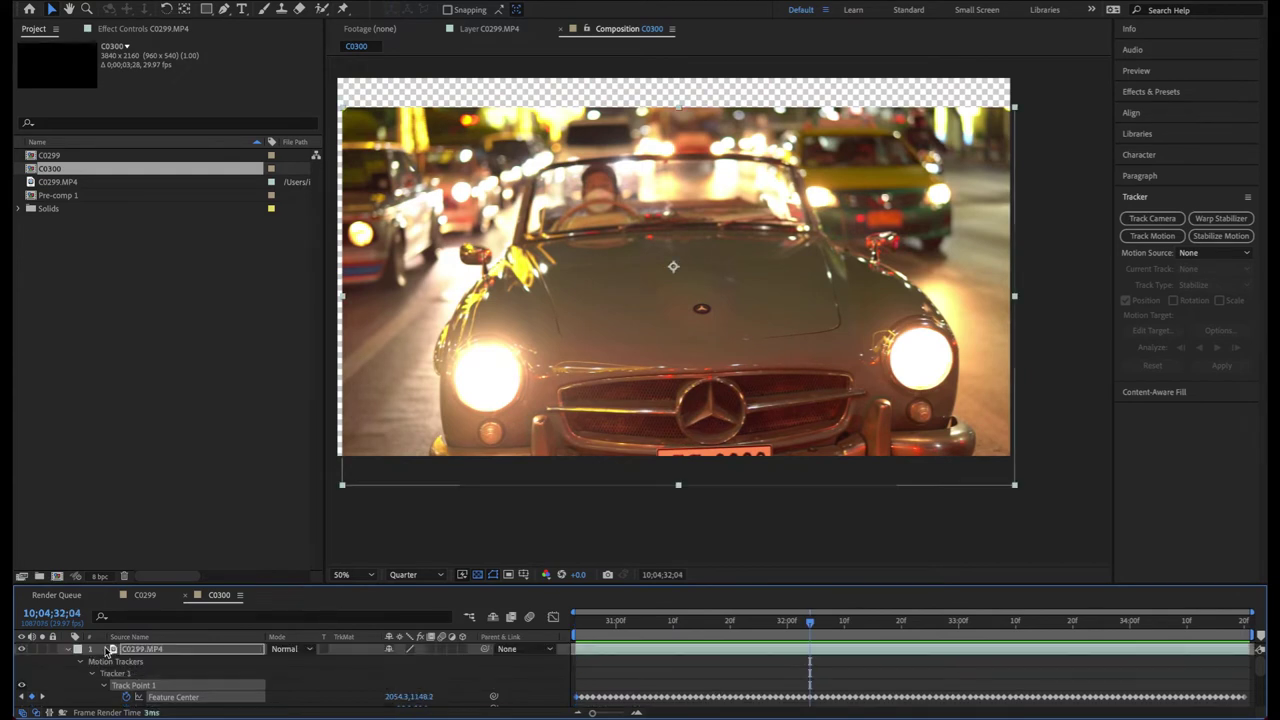
{"action": "left_click", "coordinate": [67, 649]}
{"action": "left_click", "coordinate": [603, 692]}
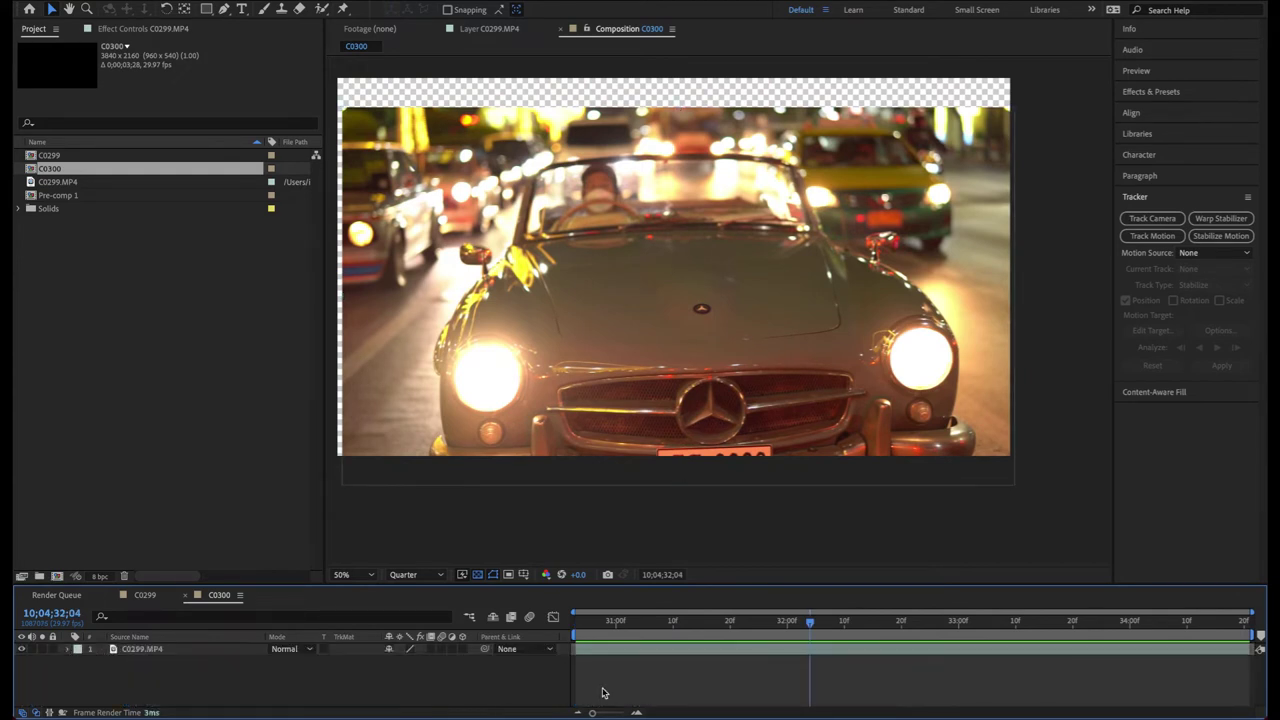
Step: Add a null object to the C0300 composition and place its anchor on the round emblem on the car's hood
{"action": "right_click", "coordinate": [625, 671]}
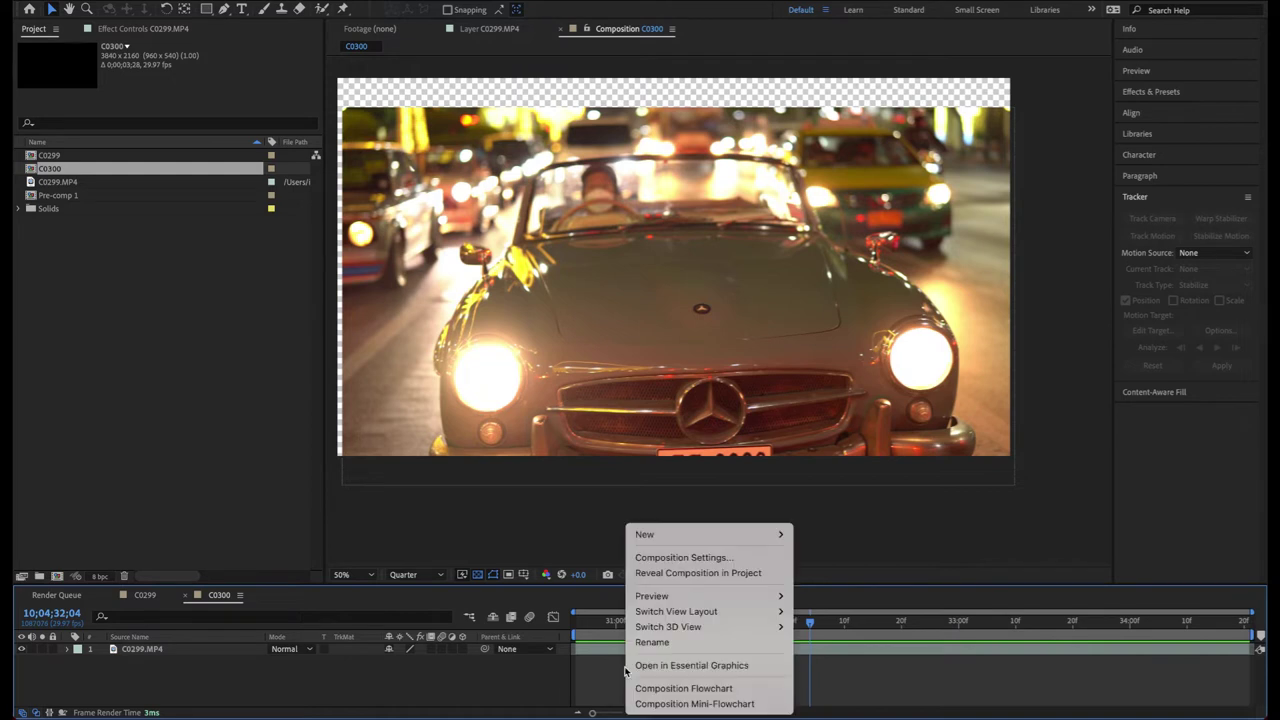
{"action": "mouse_move", "coordinate": [700, 536]}
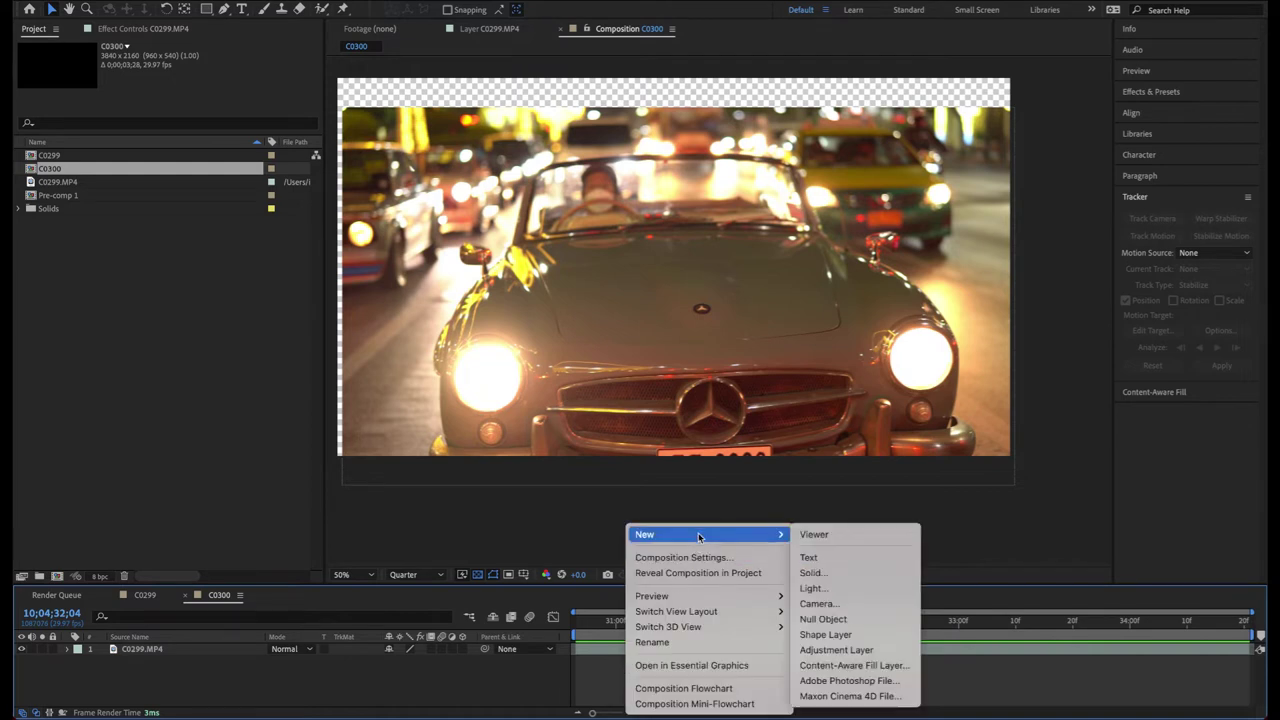
{"action": "left_click", "coordinate": [846, 620]}
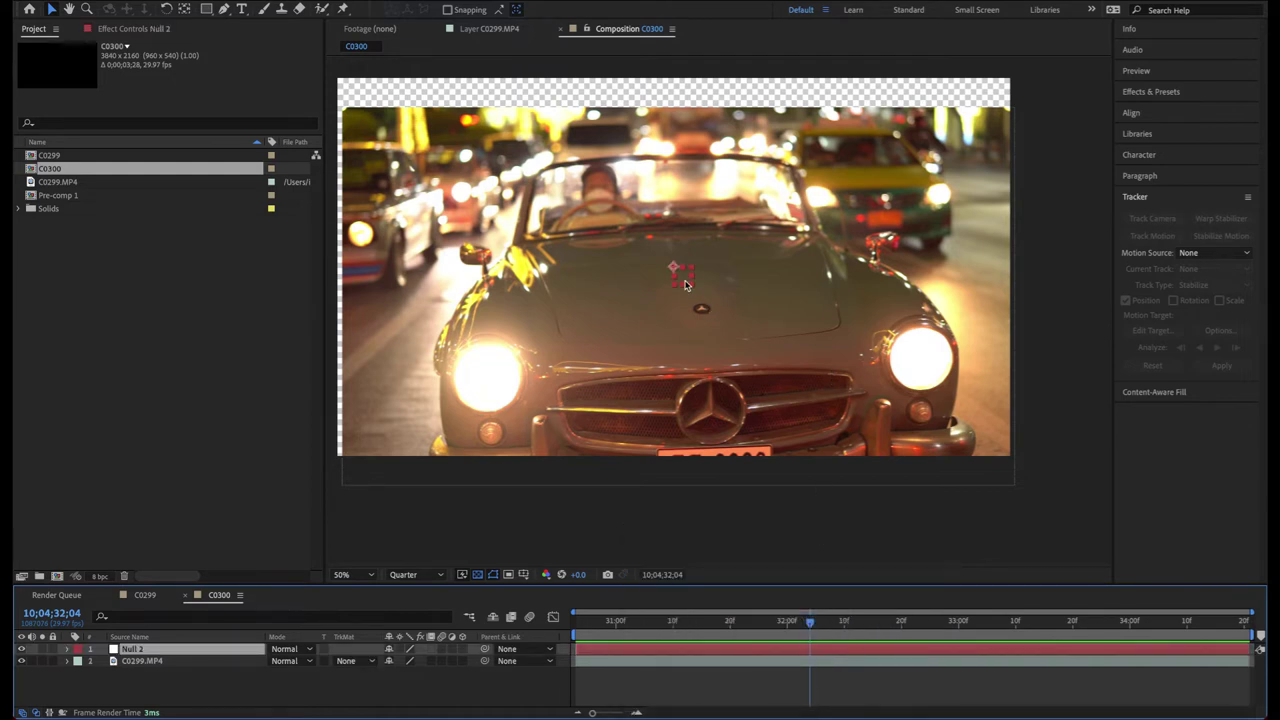
{"action": "left_click_drag", "start_coordinate": [685, 284], "coordinate": [729, 340]}
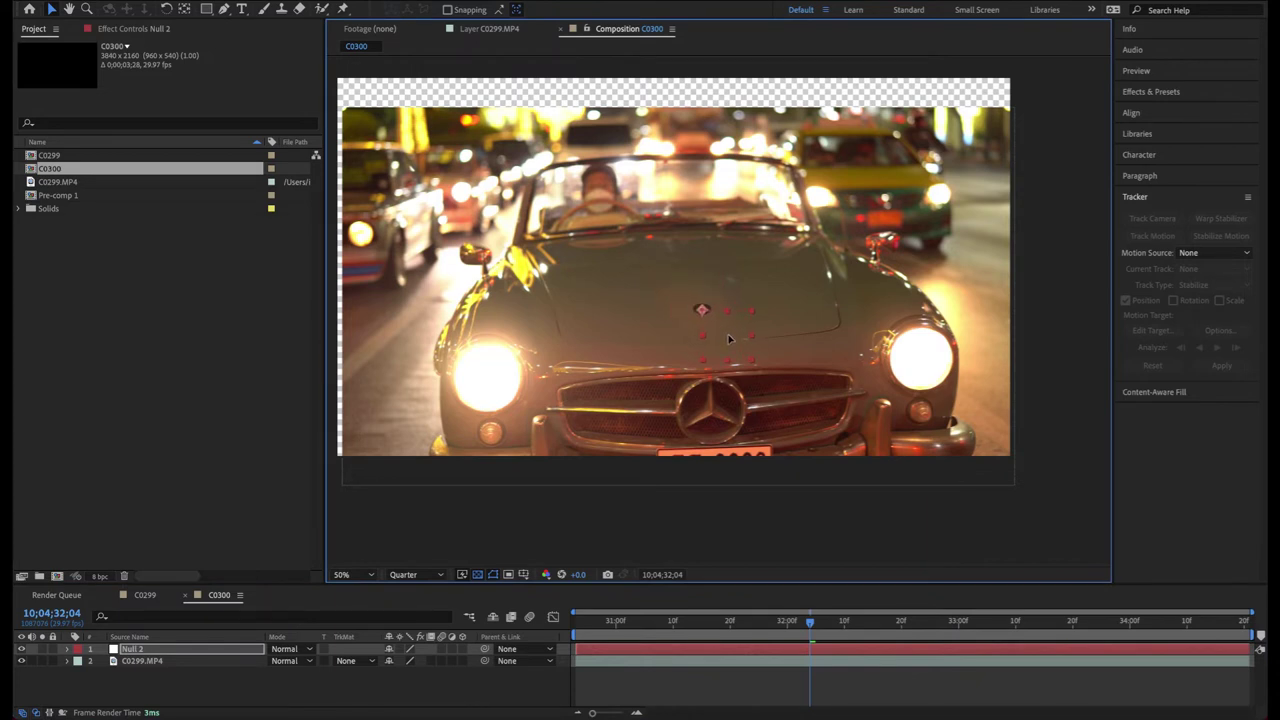
Step: Parent the C0299.MP4 layer to the null object
{"action": "left_click", "coordinate": [213, 672]}
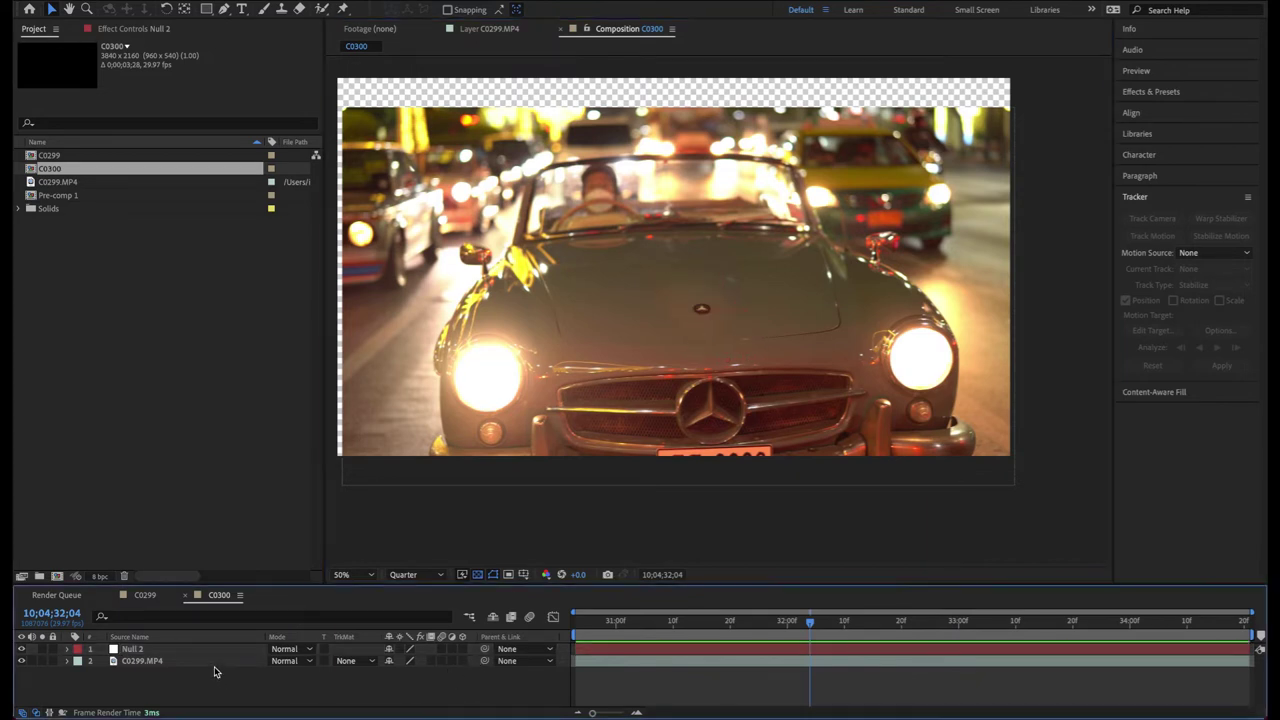
{"action": "left_click", "coordinate": [210, 663]}
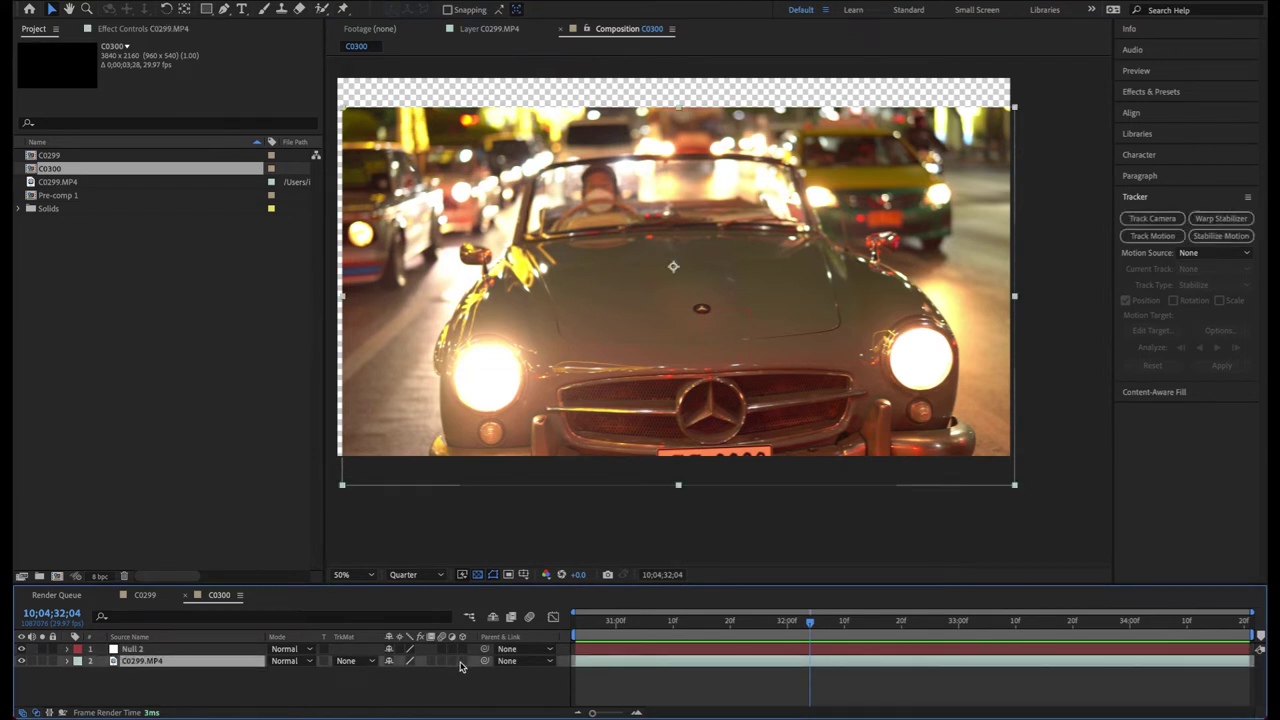
{"action": "left_click_drag", "start_coordinate": [486, 660], "coordinate": [220, 650]}
Step: Enlarge and reposition the null so the car clip covers the transparent frame edges, checking coverage along the timeline
{"action": "left_click", "coordinate": [190, 649]}
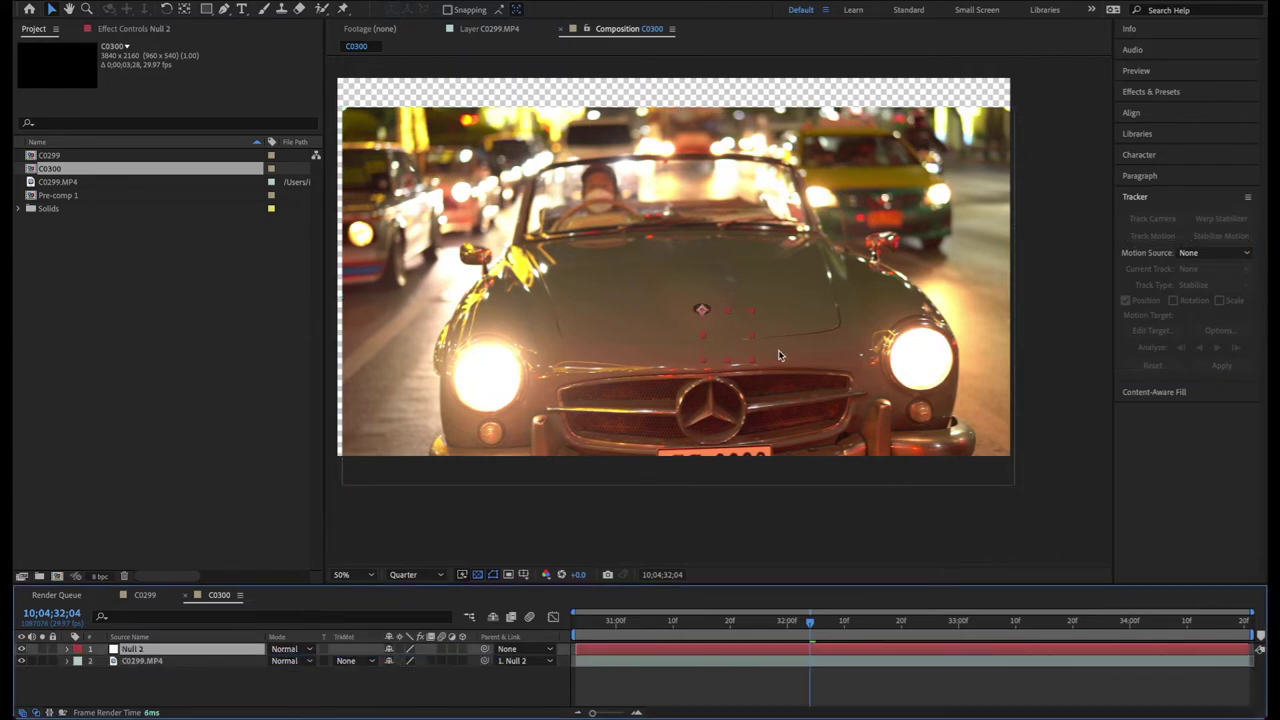
{"action": "left_click_drag", "start_coordinate": [752, 366], "coordinate": [729, 345]}
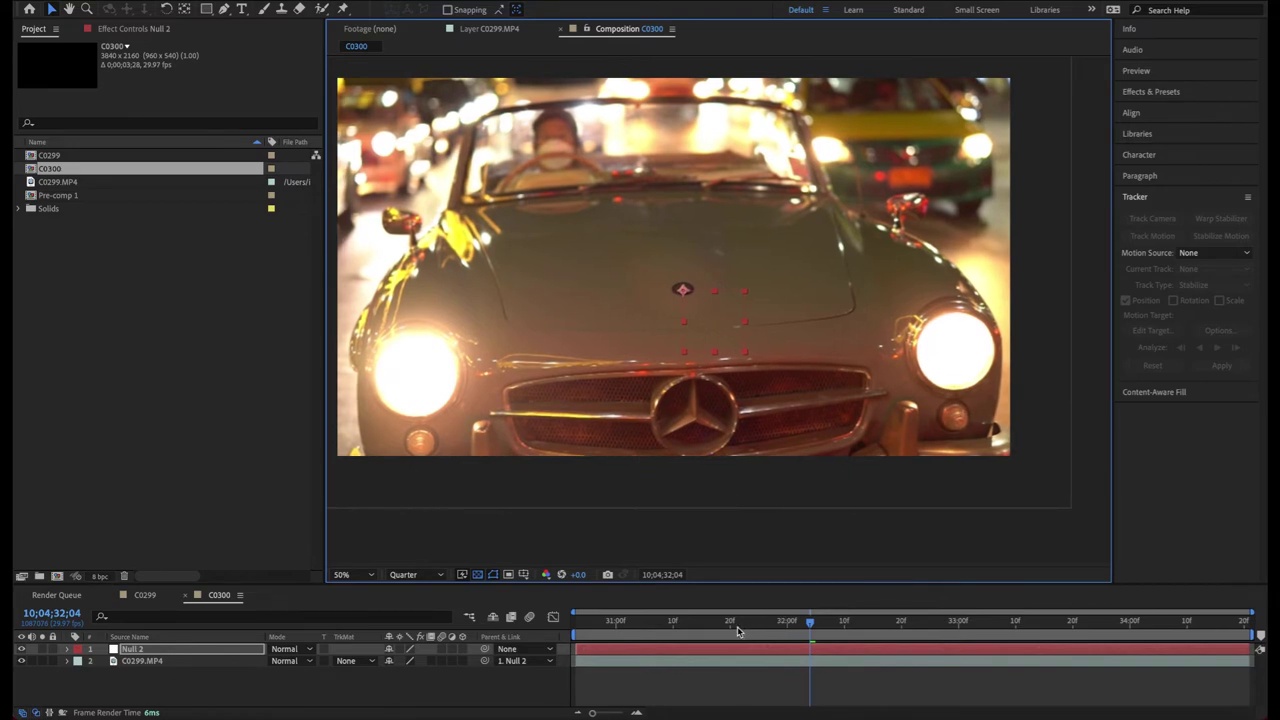
{"action": "left_click", "coordinate": [707, 632]}
{"action": "left_click_drag", "start_coordinate": [620, 632], "coordinate": [650, 632]}
{"action": "left_click_drag", "start_coordinate": [733, 621], "coordinate": [1164, 621]}
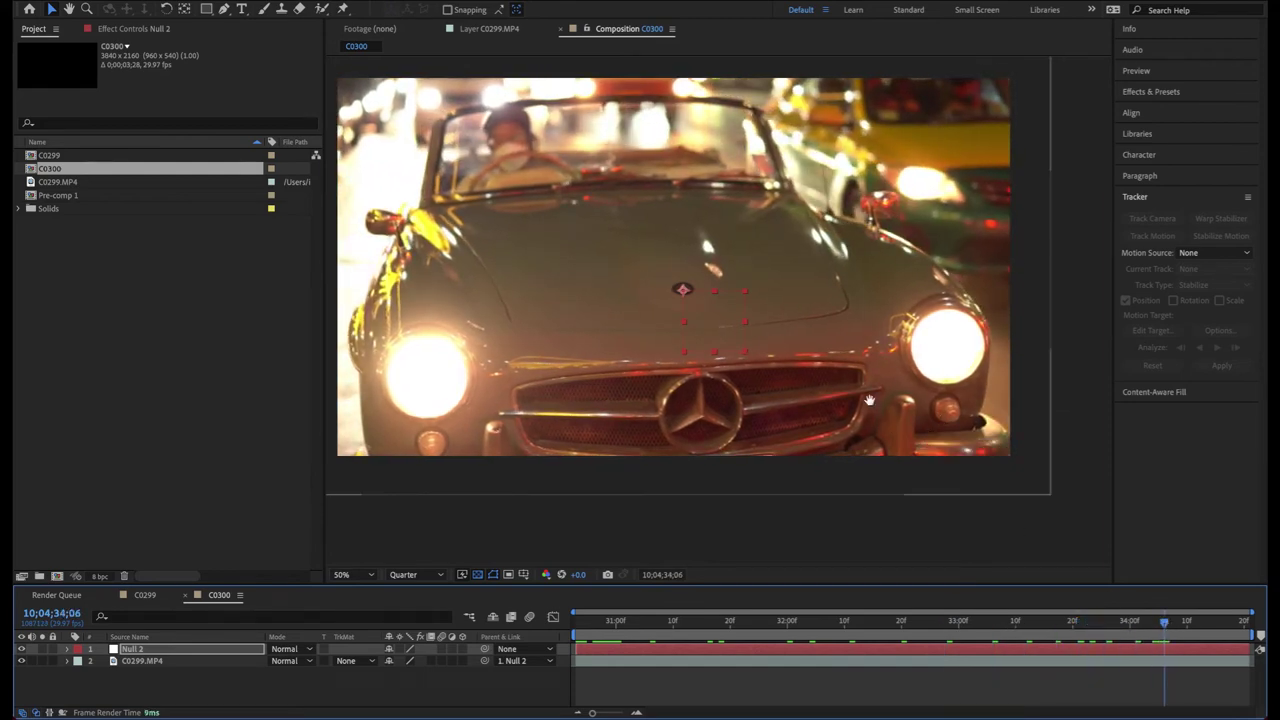
Step: Reduce the null's scale slightly at the last frame while keeping the clip filling the whole frame
{"action": "key", "text": "h"}
{"action": "left_click_drag", "start_coordinate": [1014, 528], "coordinate": [1040, 545]}
{"action": "key", "text": "space"}
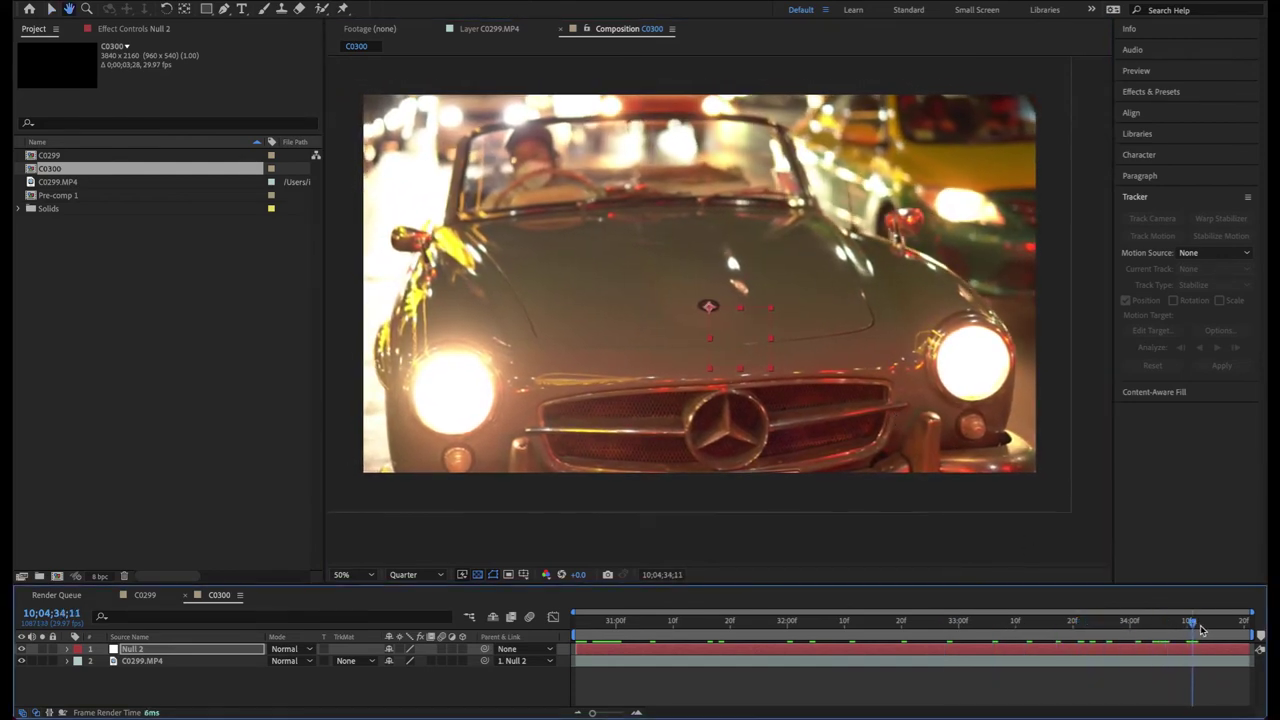
{"action": "key", "text": "v"}
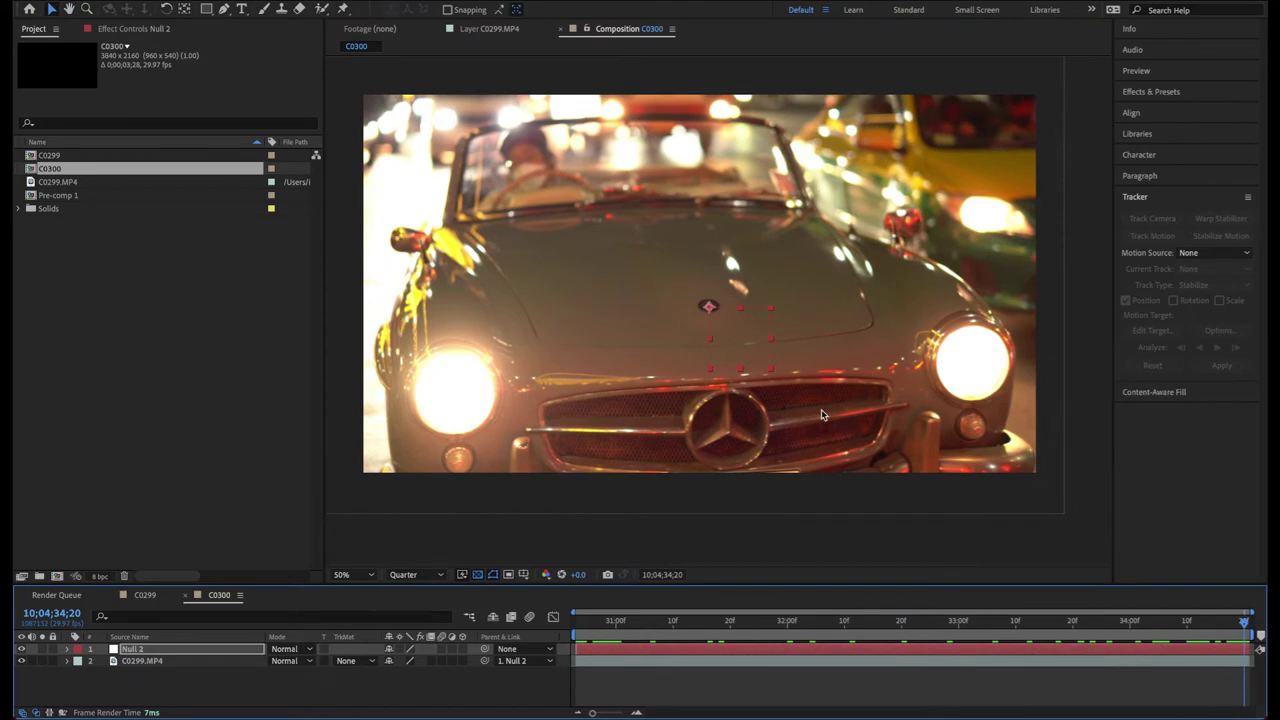
{"action": "left_click", "coordinate": [772, 375]}
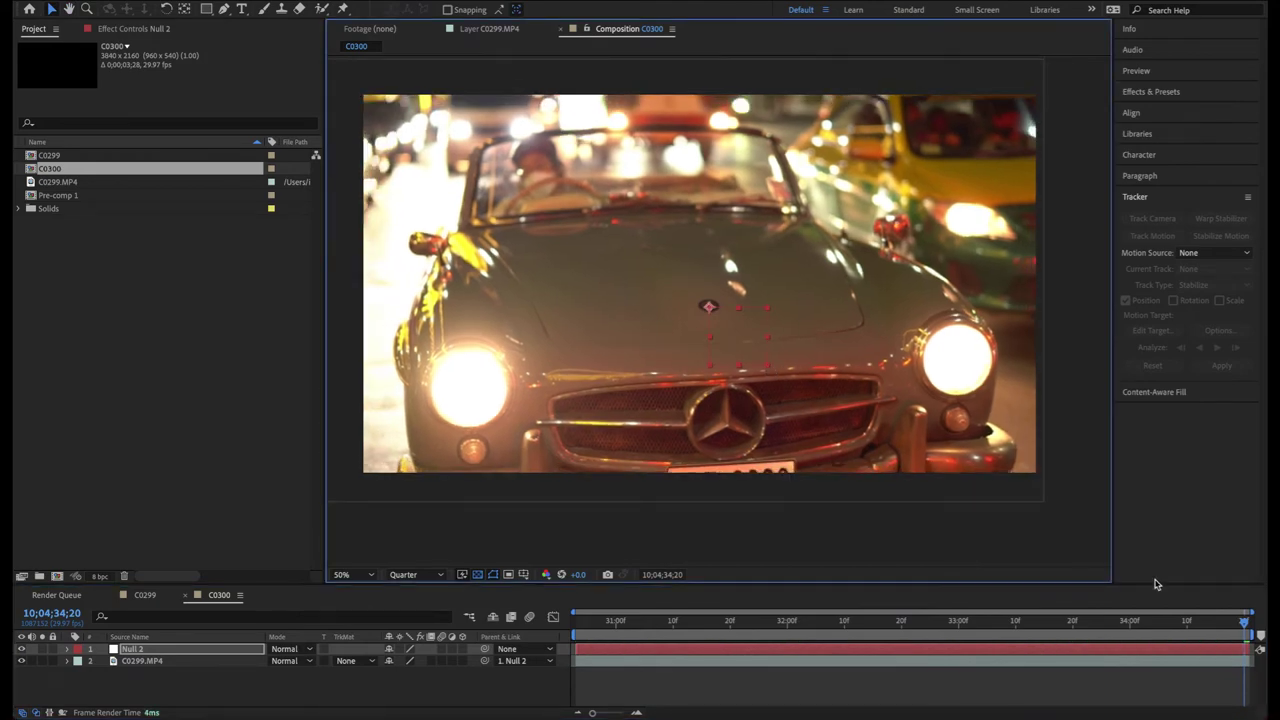
Step: Preview the rescaled clip from the first frame and save the project
{"action": "left_click_drag", "start_coordinate": [1245, 622], "coordinate": [615, 622]}
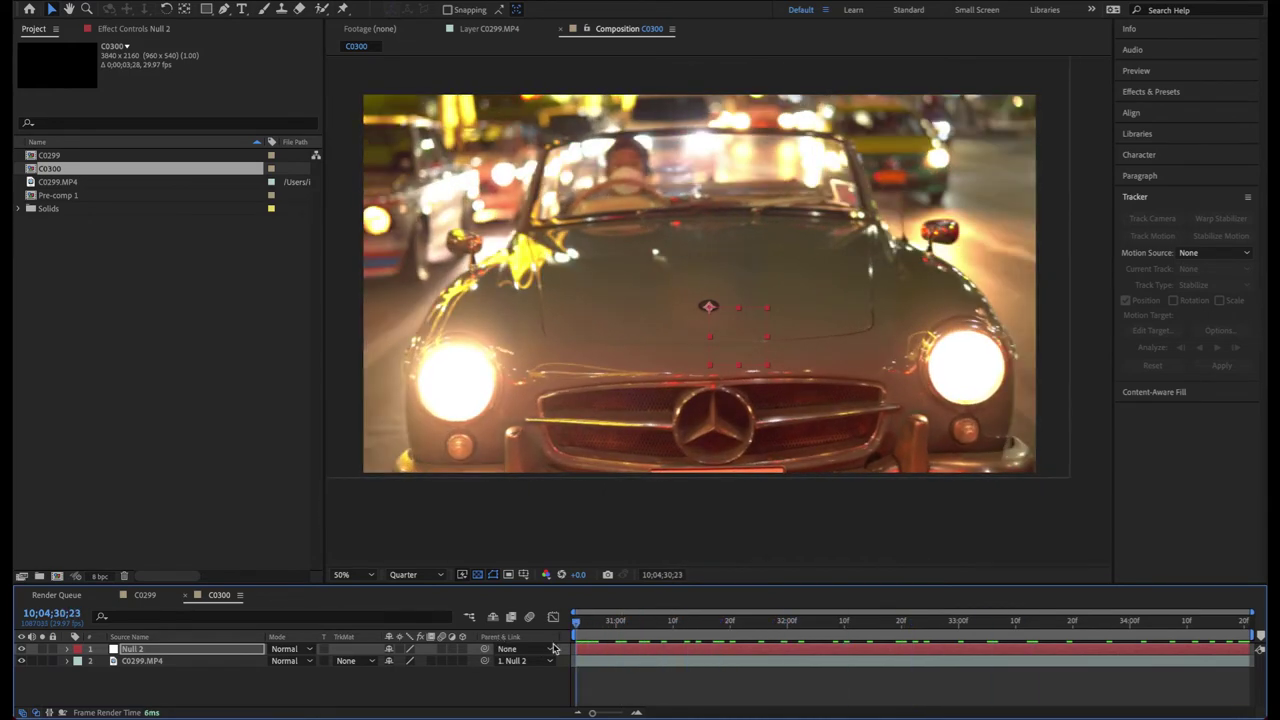
{"action": "left_click", "coordinate": [648, 688]}
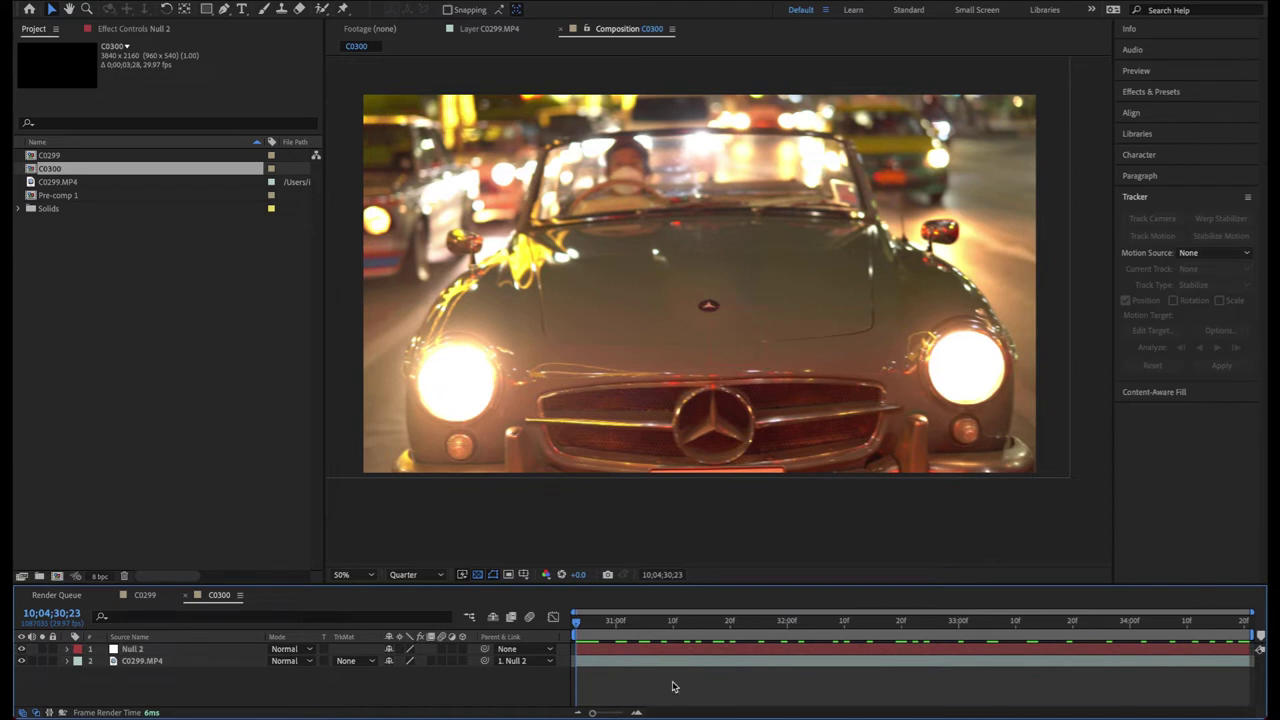
{"action": "key", "text": "space"}
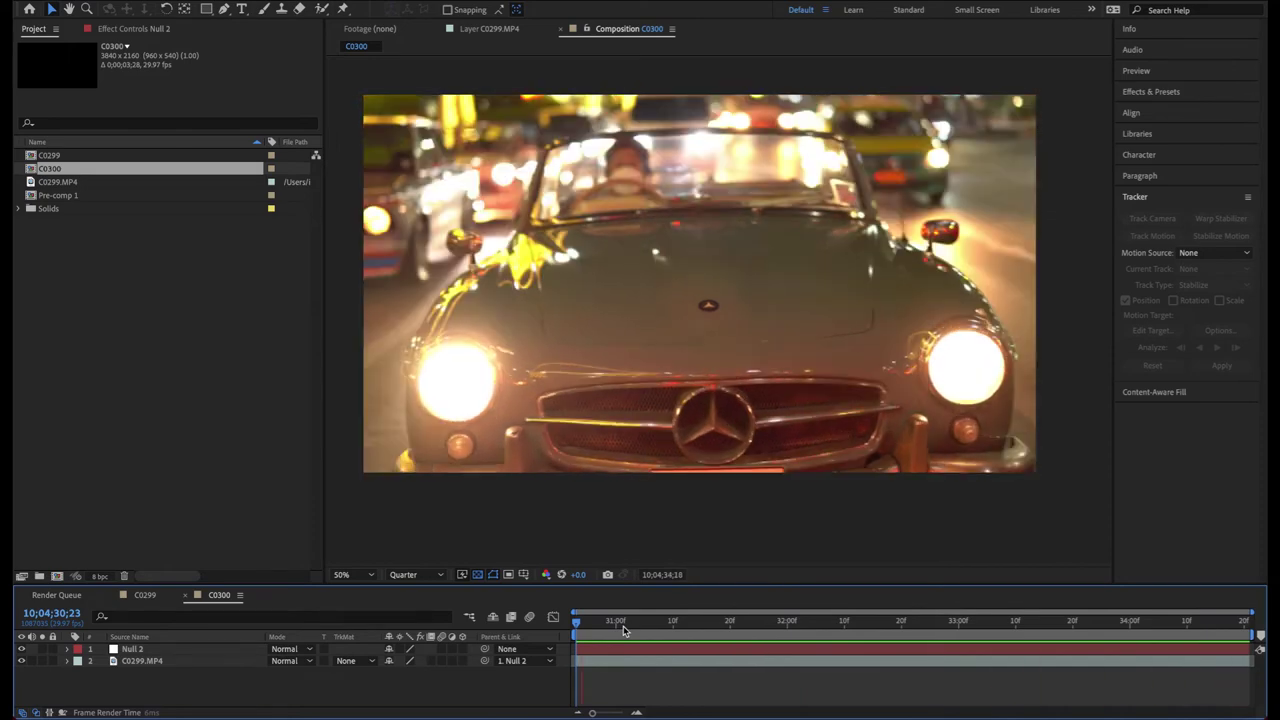
{"action": "key", "text": "space"}
{"action": "key", "text": "super+s"}
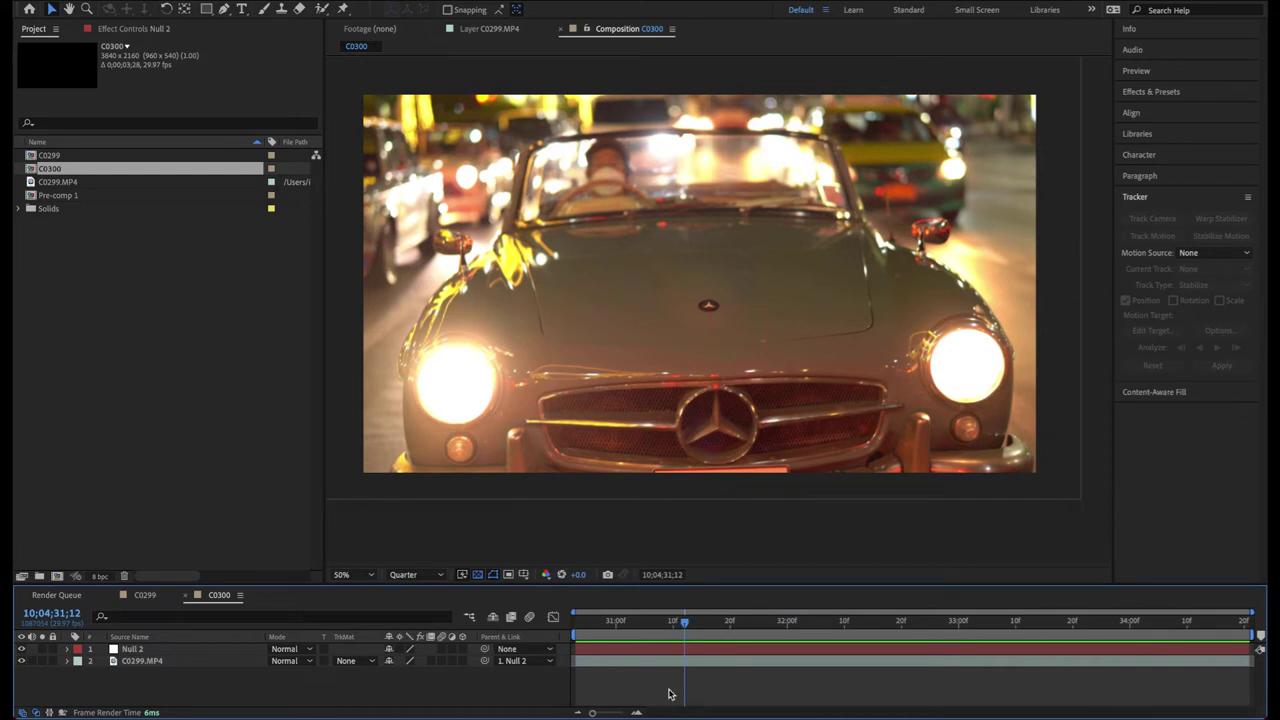
Step: Pre-compose the null and C0299.MP4 layers as Pre-comp 2, moving all attributes into the new composition
{"action": "left_click_drag", "start_coordinate": [671, 691], "coordinate": [576, 634]}
{"action": "left_click", "coordinate": [612, 664]}
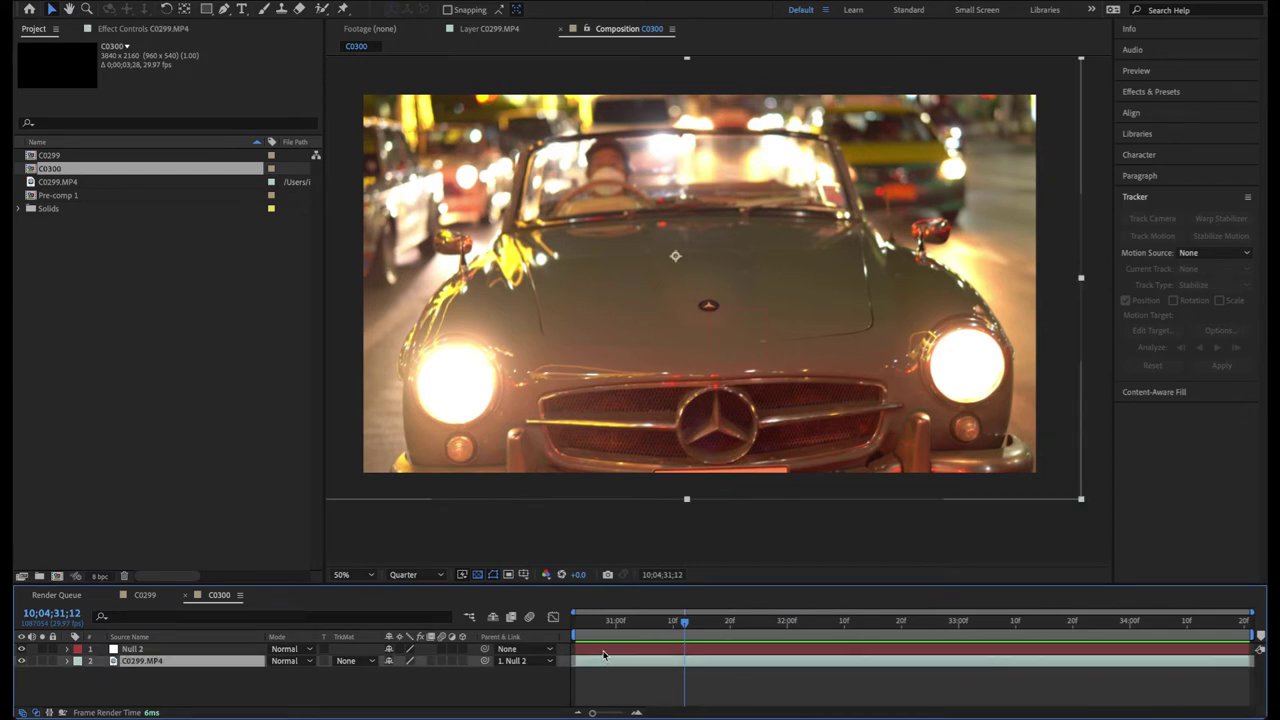
{"action": "left_click", "coordinate": [603, 652], "text": "shift"}
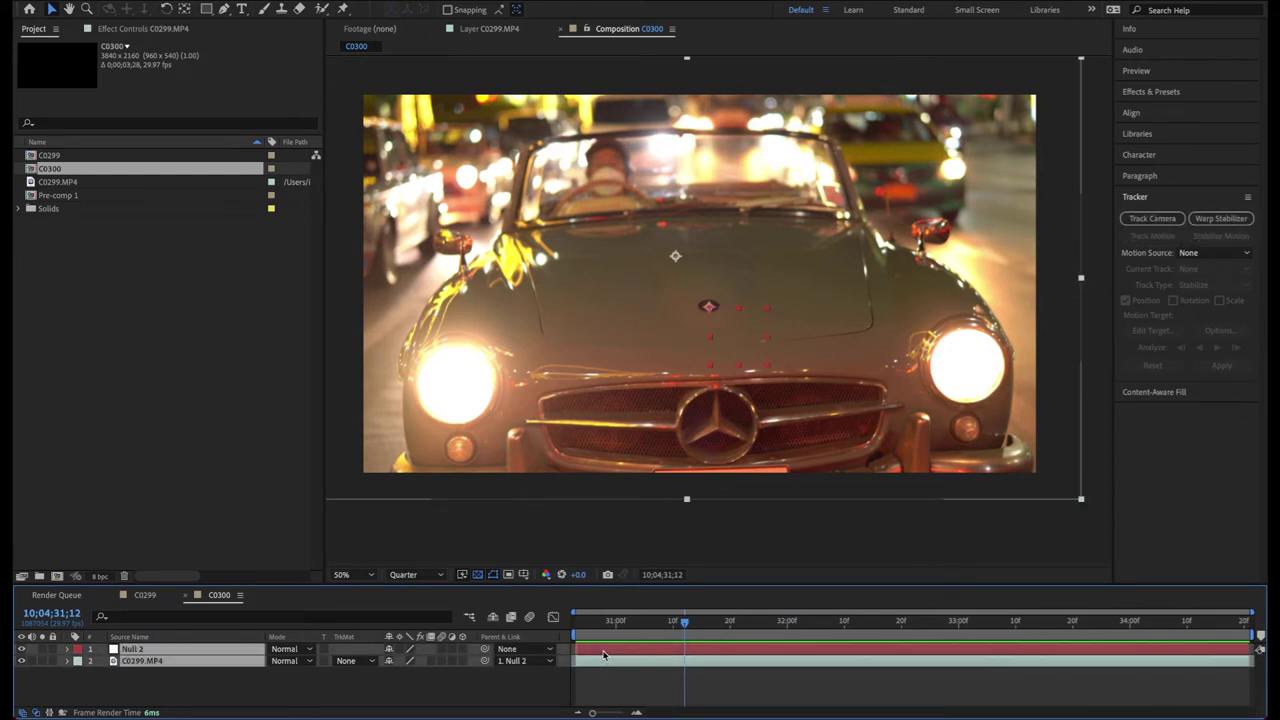
{"action": "left_click", "coordinate": [205, 0]}
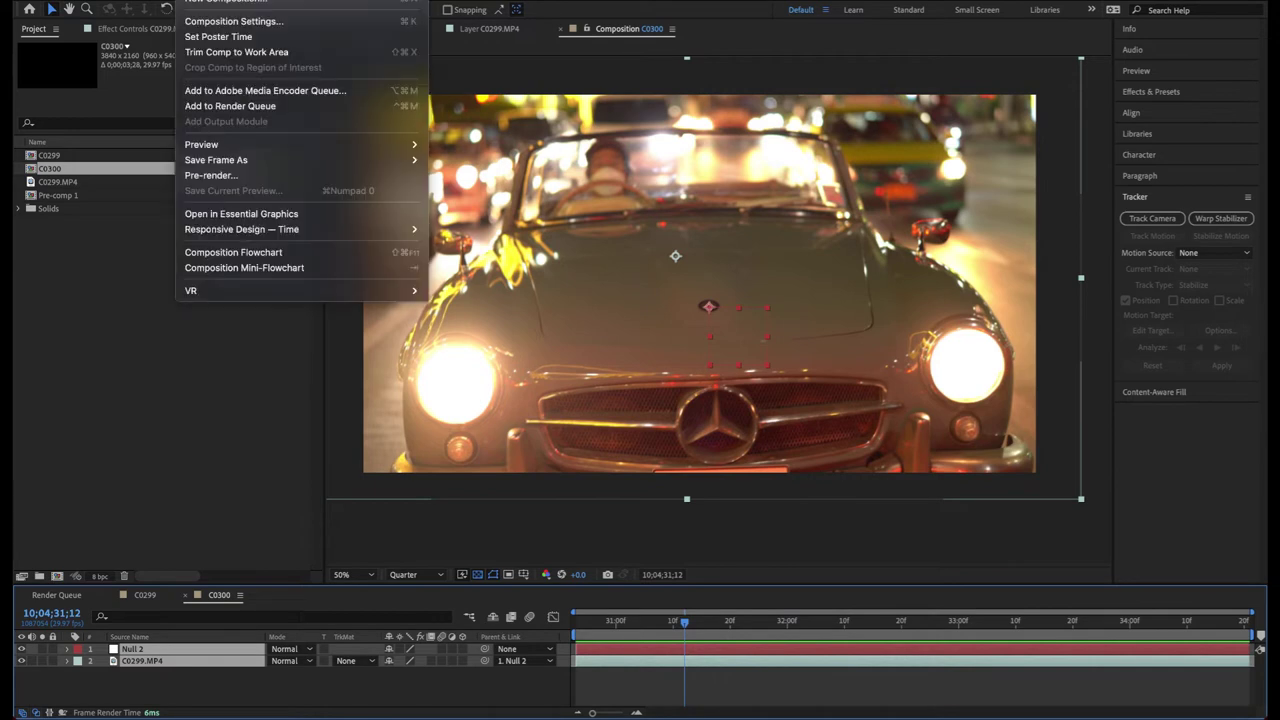
{"action": "mouse_move", "coordinate": [268, 0]}
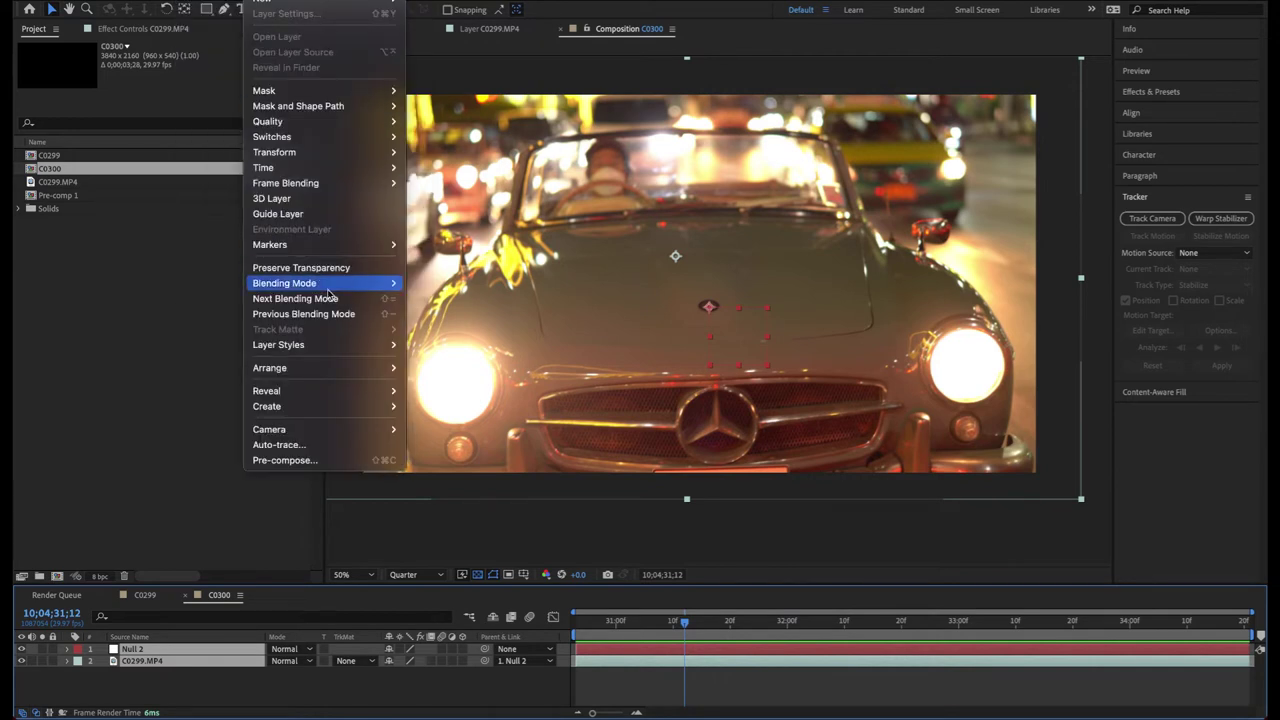
{"action": "left_click", "coordinate": [362, 463]}
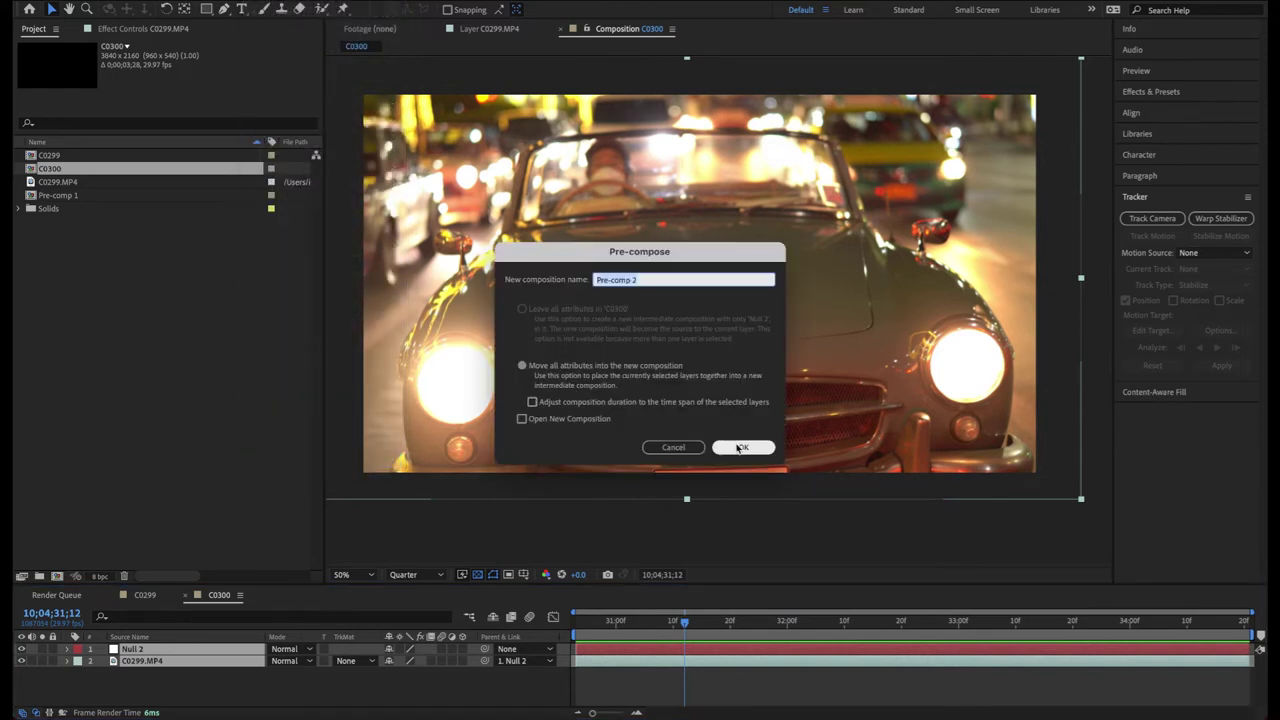
{"action": "left_click", "coordinate": [739, 447]}
Step: Apply Warp Stabilizer to the Pre-comp 2 layer with its default settings and show its effect controls
{"action": "left_click_drag", "start_coordinate": [655, 630], "coordinate": [636, 636]}
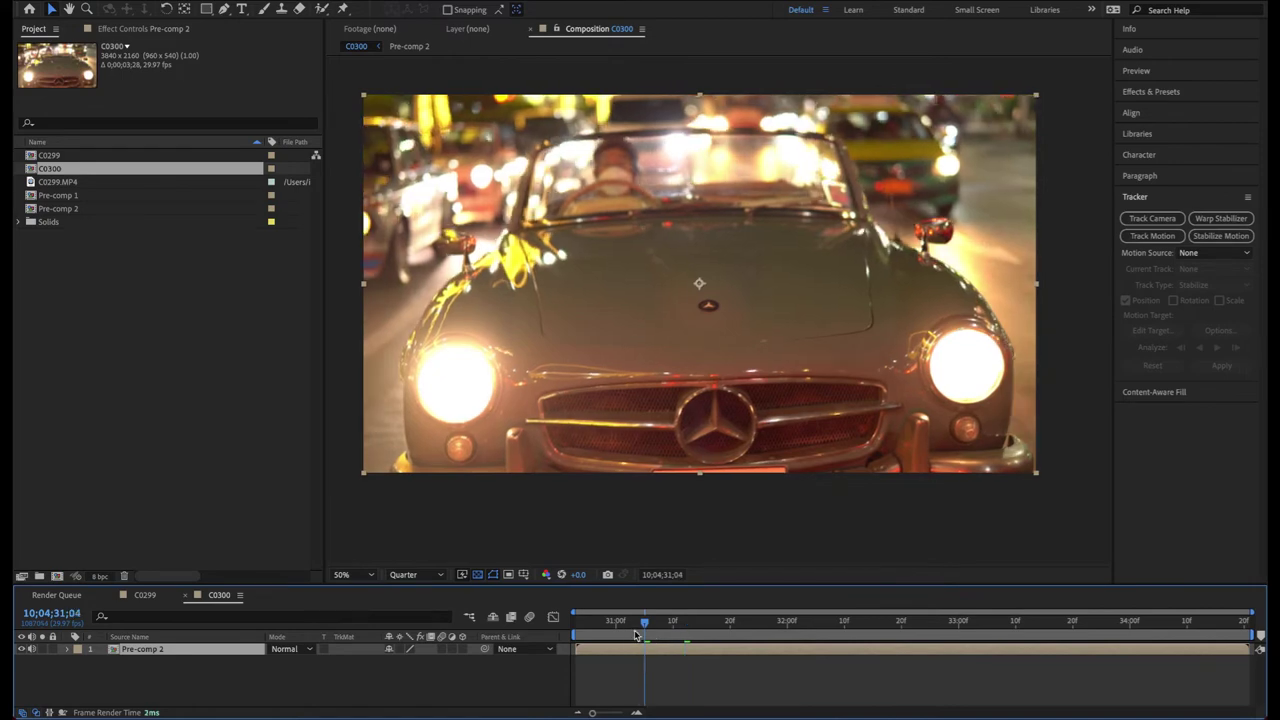
{"action": "key", "text": "space"}
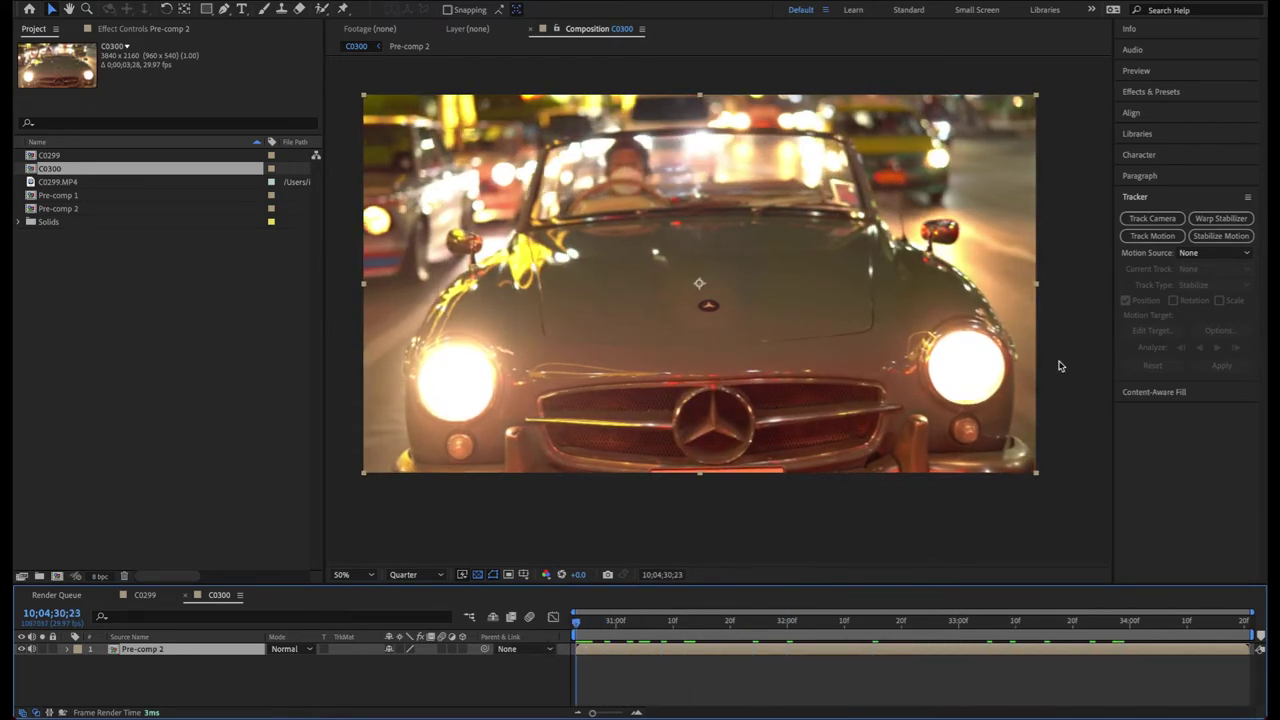
{"action": "left_click", "coordinate": [1216, 224]}
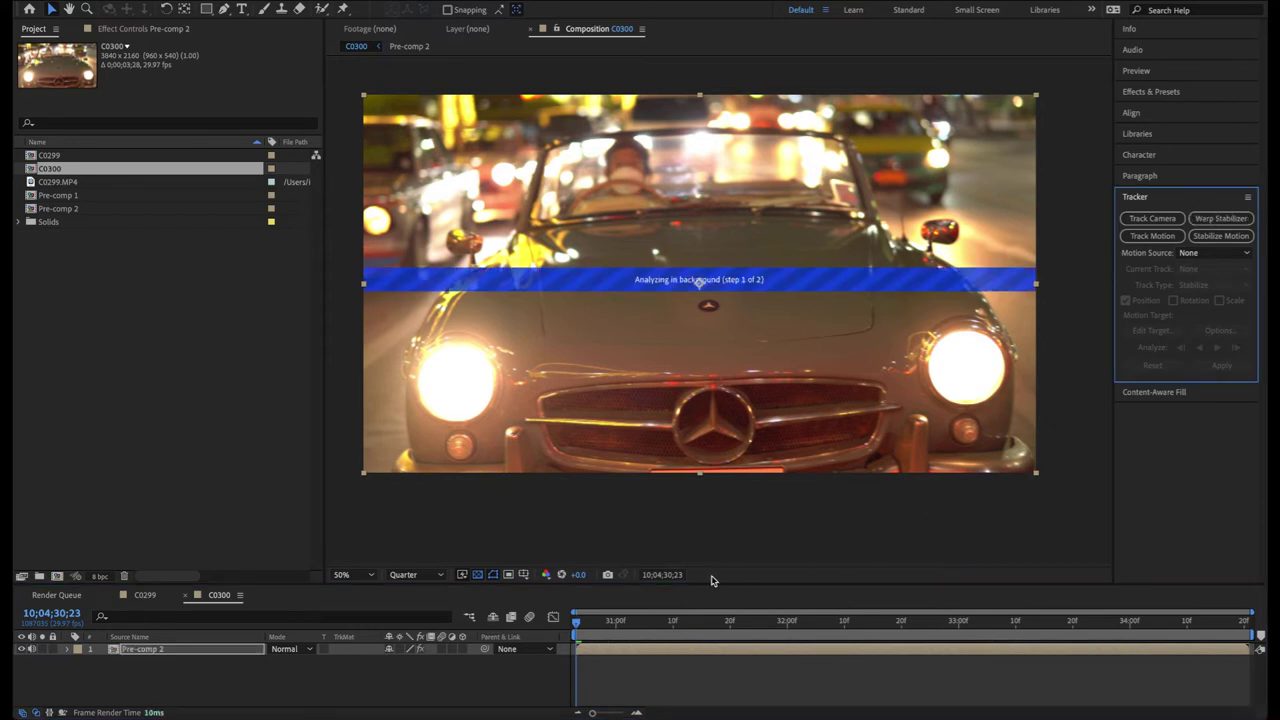
{"action": "left_click", "coordinate": [124, 31]}
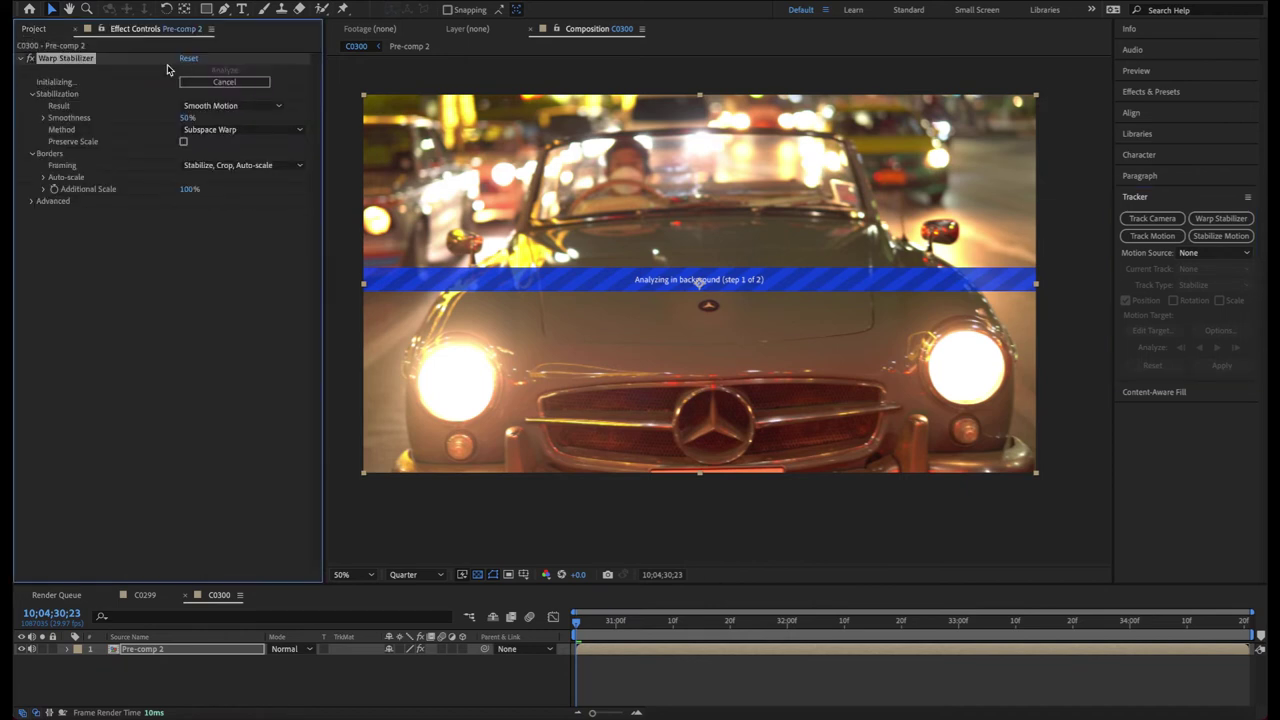
{"action": "left_click", "coordinate": [826, 672]}
{"action": "left_click", "coordinate": [770, 652]}
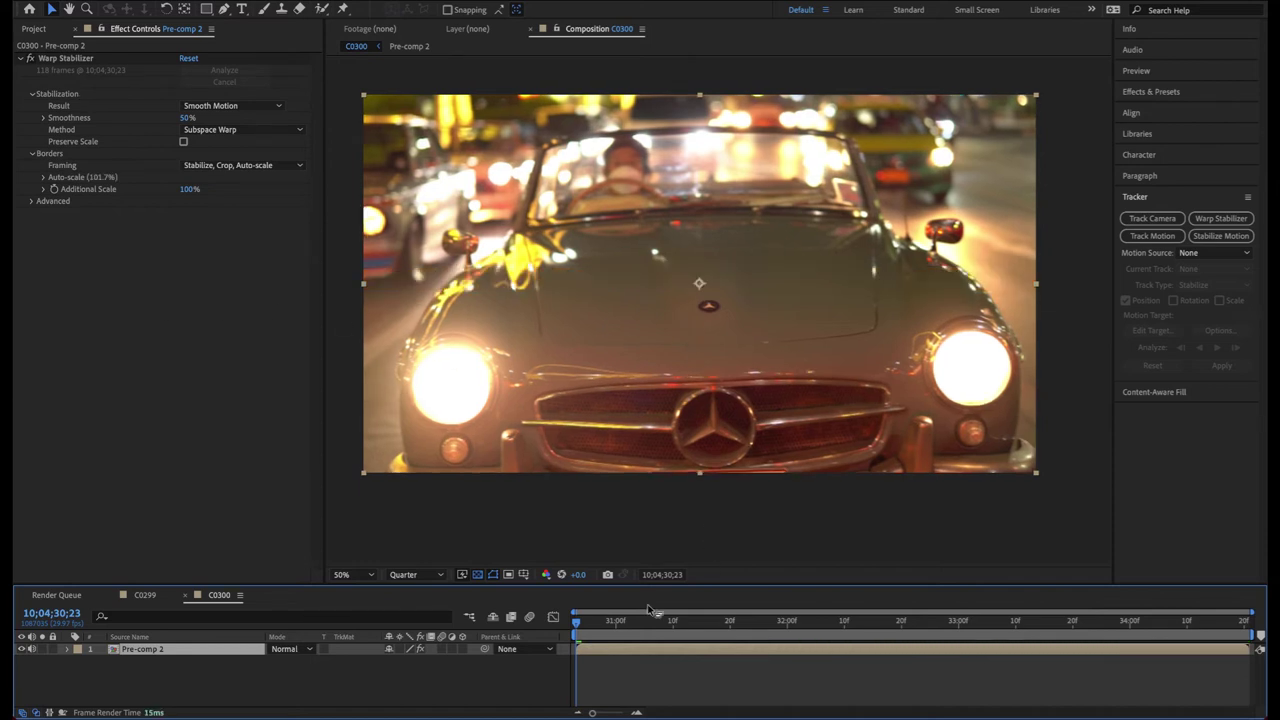
Step: Preview the stabilized Pre-comp 2 from the first frame to check the motion
{"action": "key", "text": "ctrl+shift+h"}
{"action": "key", "text": "space"}
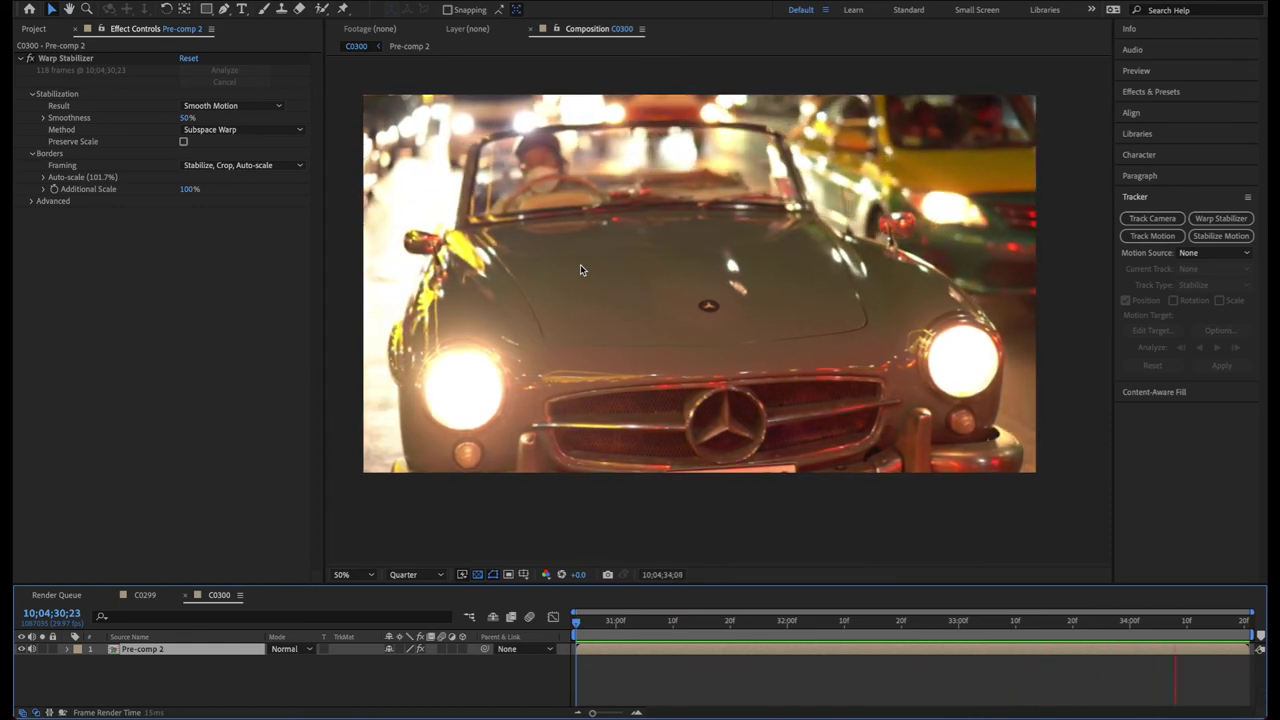
{"action": "key", "text": "space"}
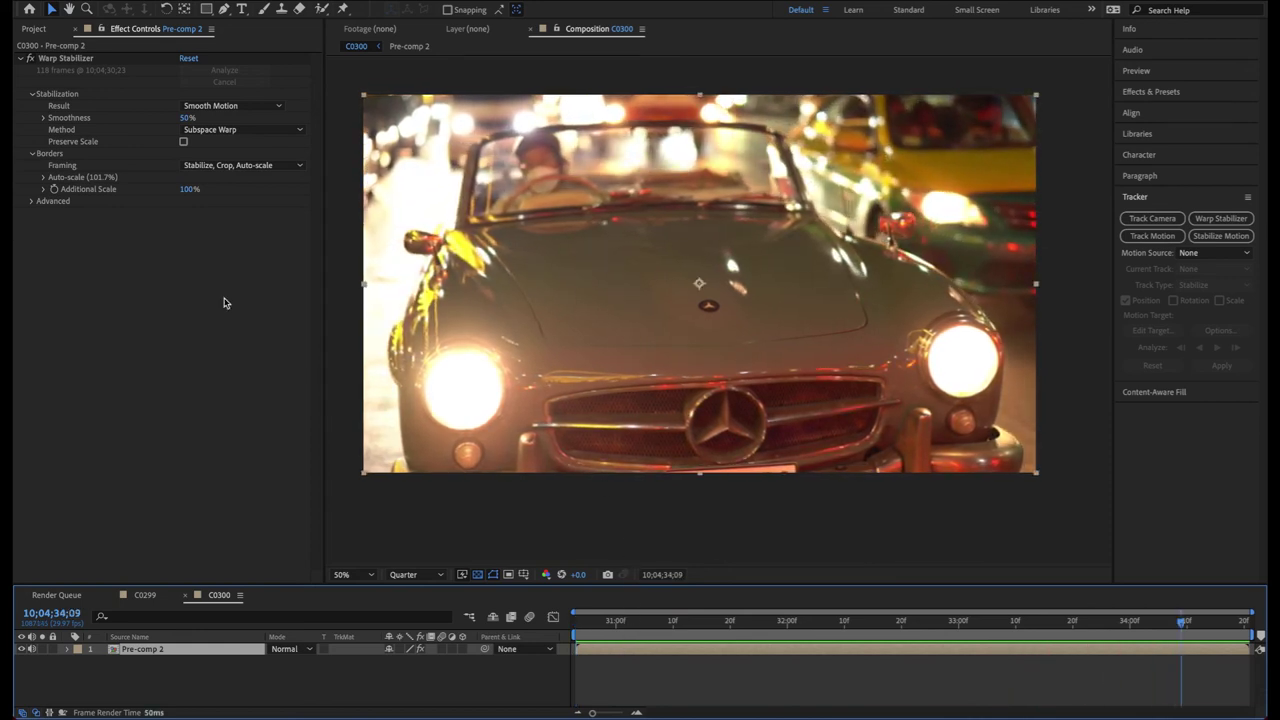
Step: Set the Warp Stabilizer's Smoothness to 20% and preview the restabilized clip from the first frame
{"action": "left_click", "coordinate": [187, 118]}
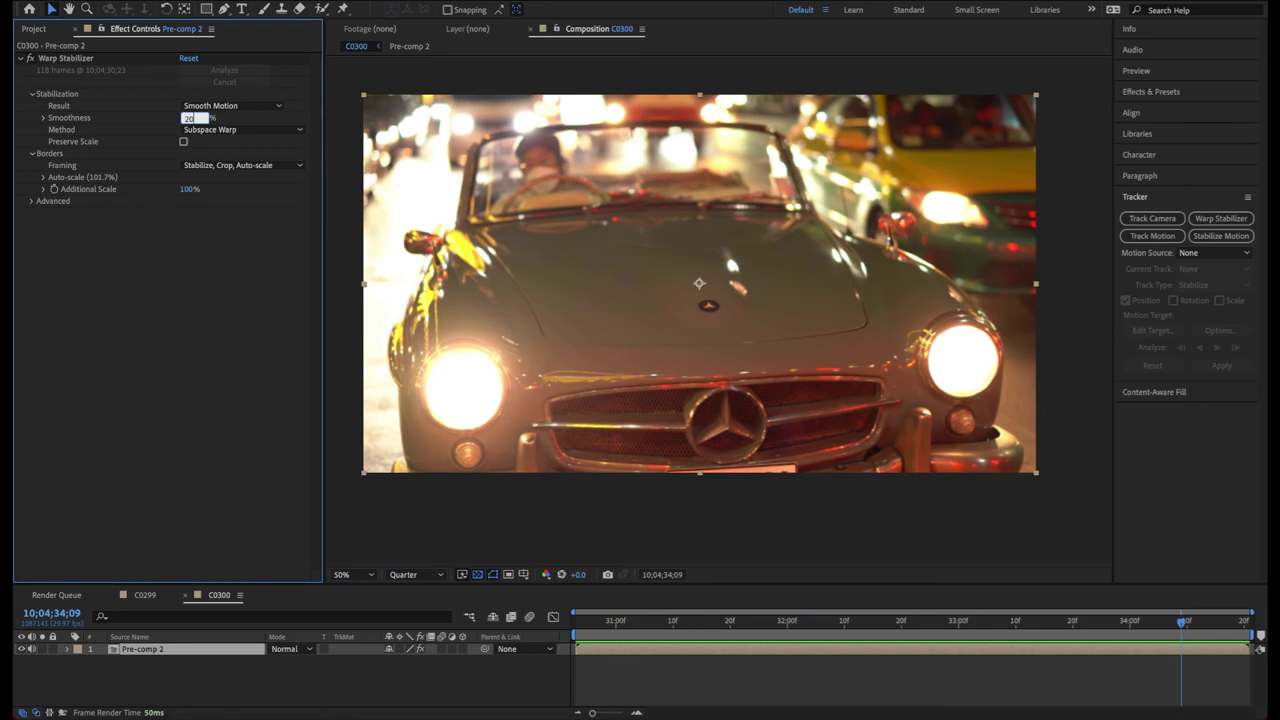
{"action": "key", "text": "Return"}
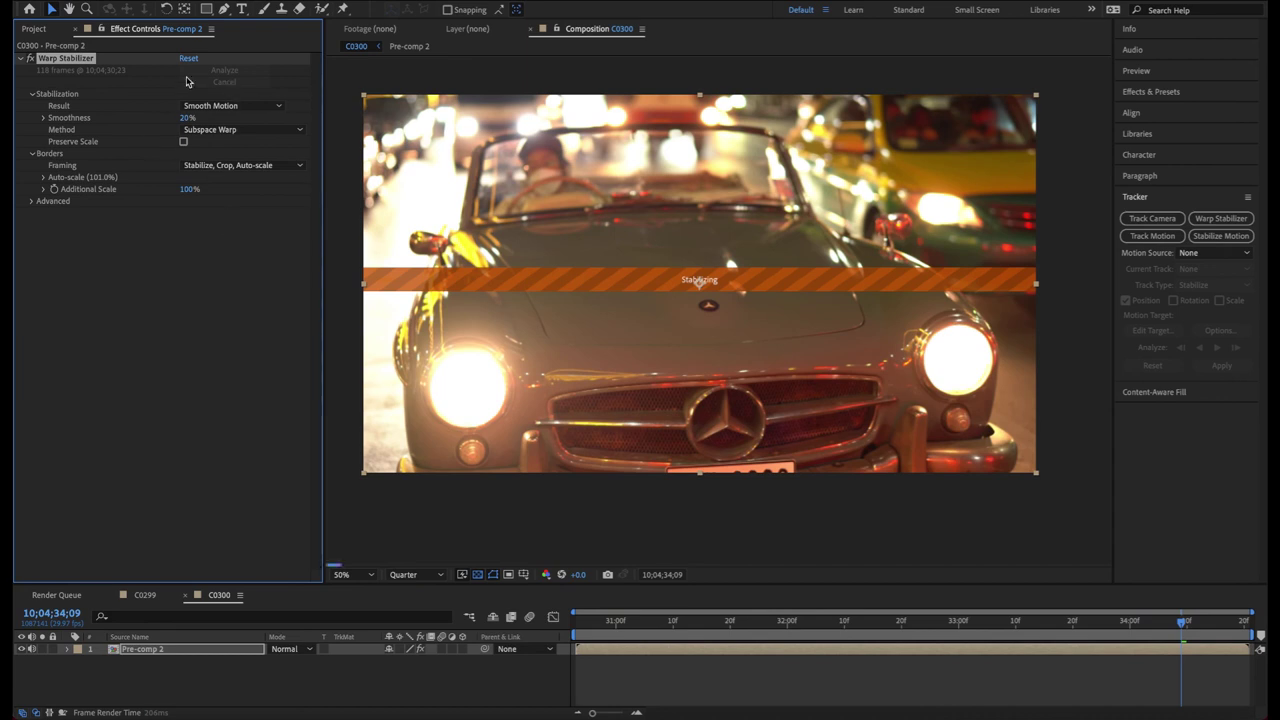
{"action": "left_click_drag", "start_coordinate": [609, 633], "coordinate": [529, 628]}
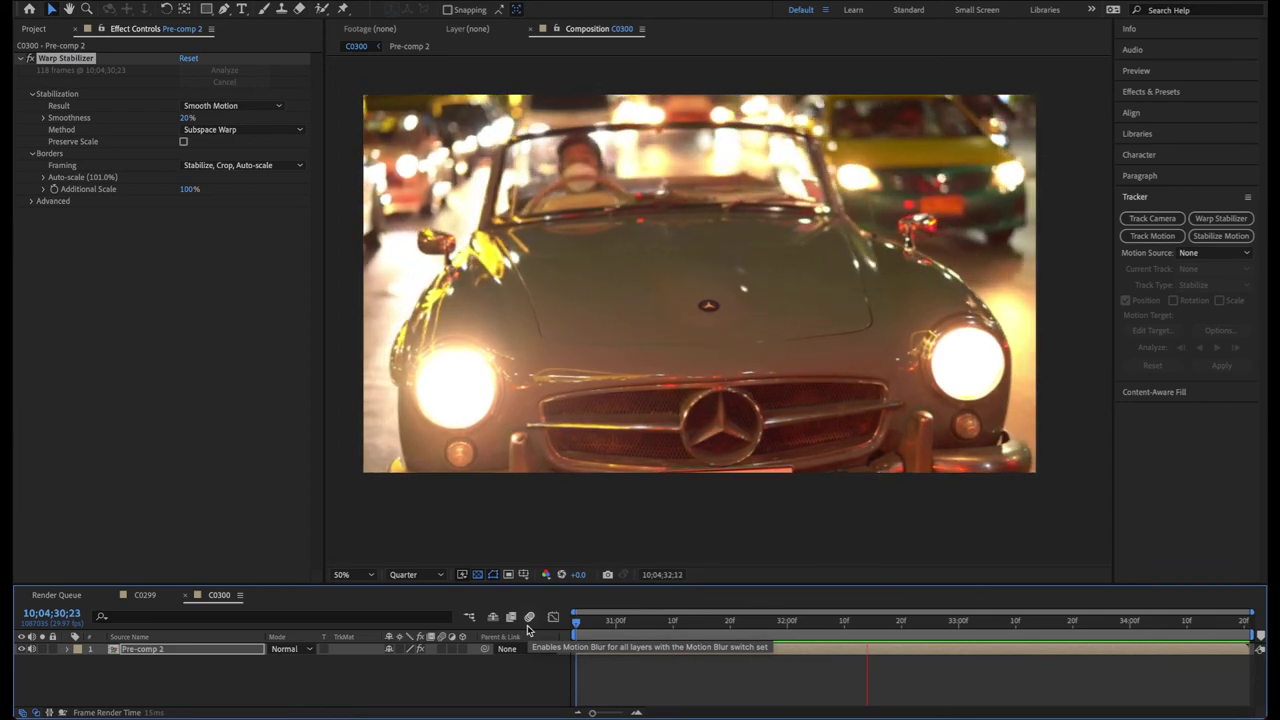
{"action": "key", "text": "space"}
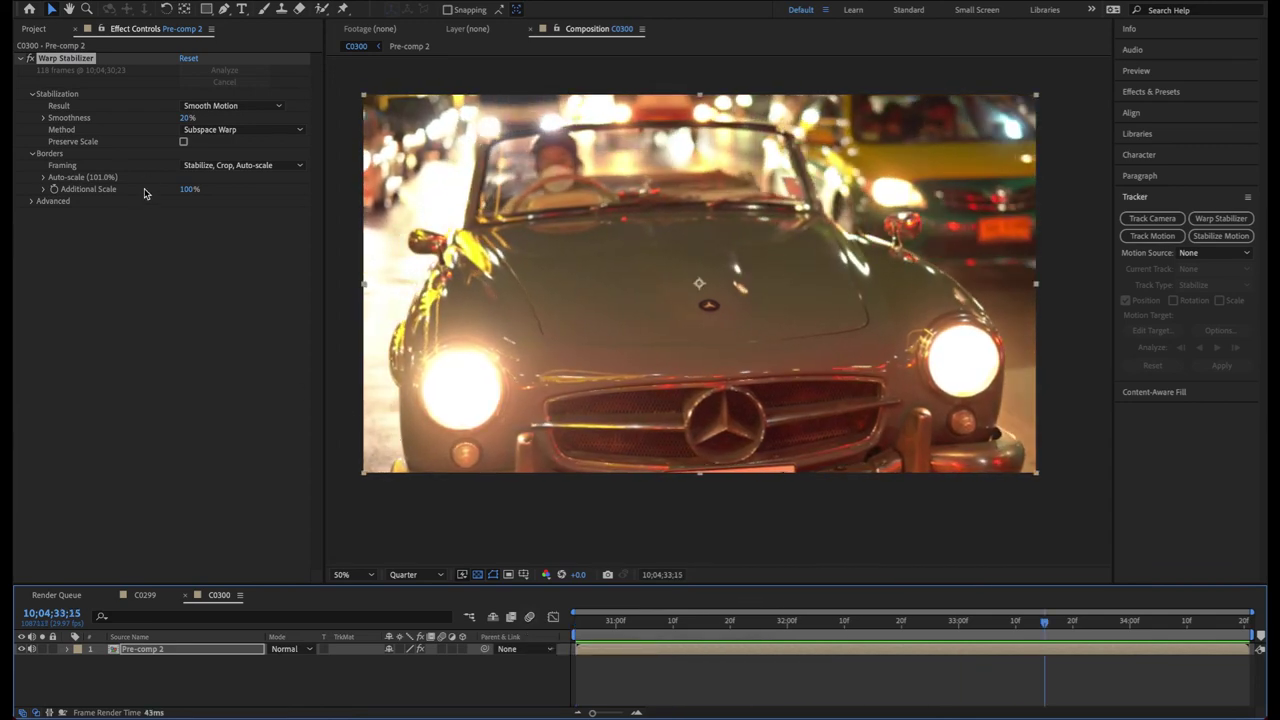
Step: Compare Pre-comp 2 with Warp Stabilizer disabled and re-enabled by previewing each version from the first frame
{"action": "left_click", "coordinate": [30, 59]}
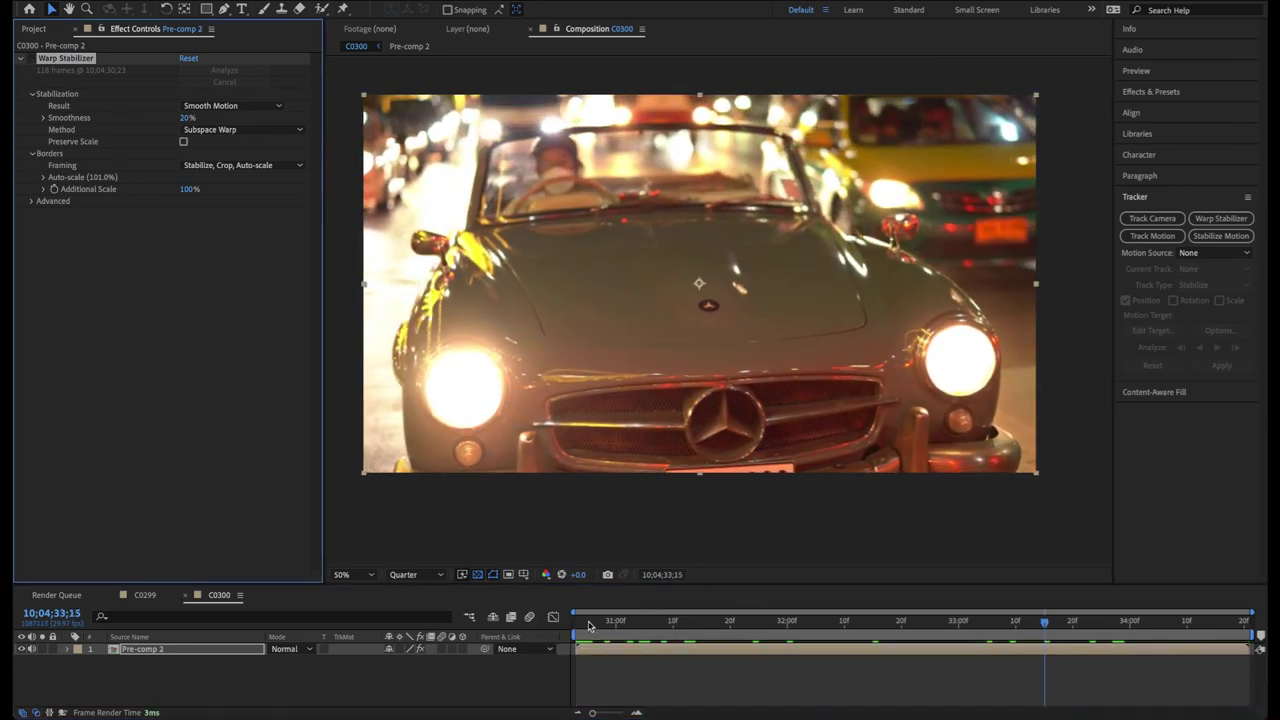
{"action": "left_click", "coordinate": [530, 625]}
{"action": "key", "text": "space"}
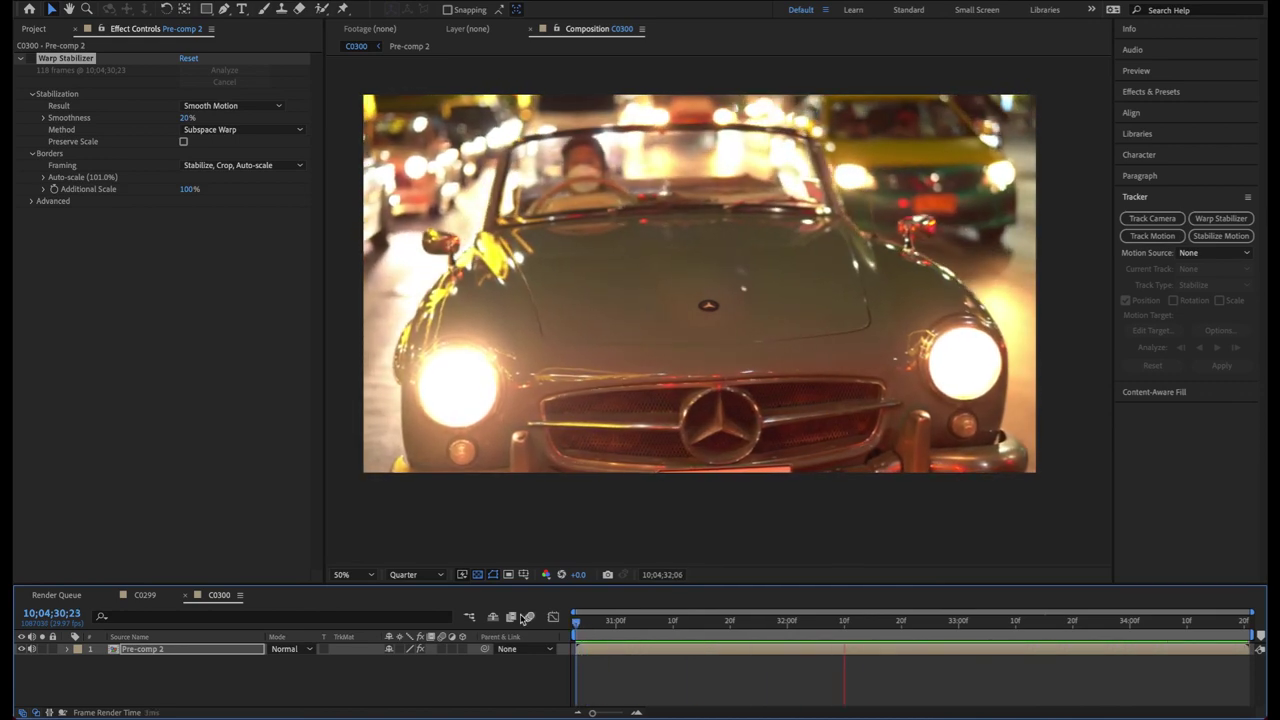
{"action": "key", "text": "space"}
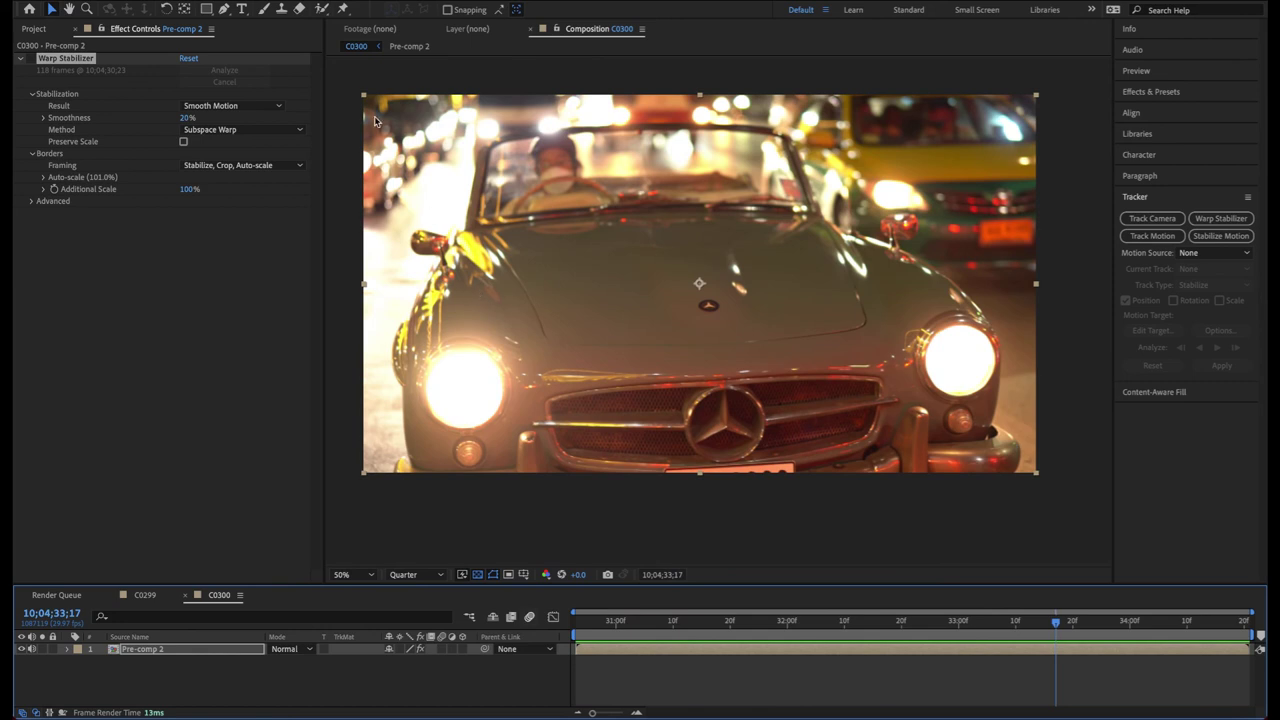
{"action": "left_click", "coordinate": [659, 651]}
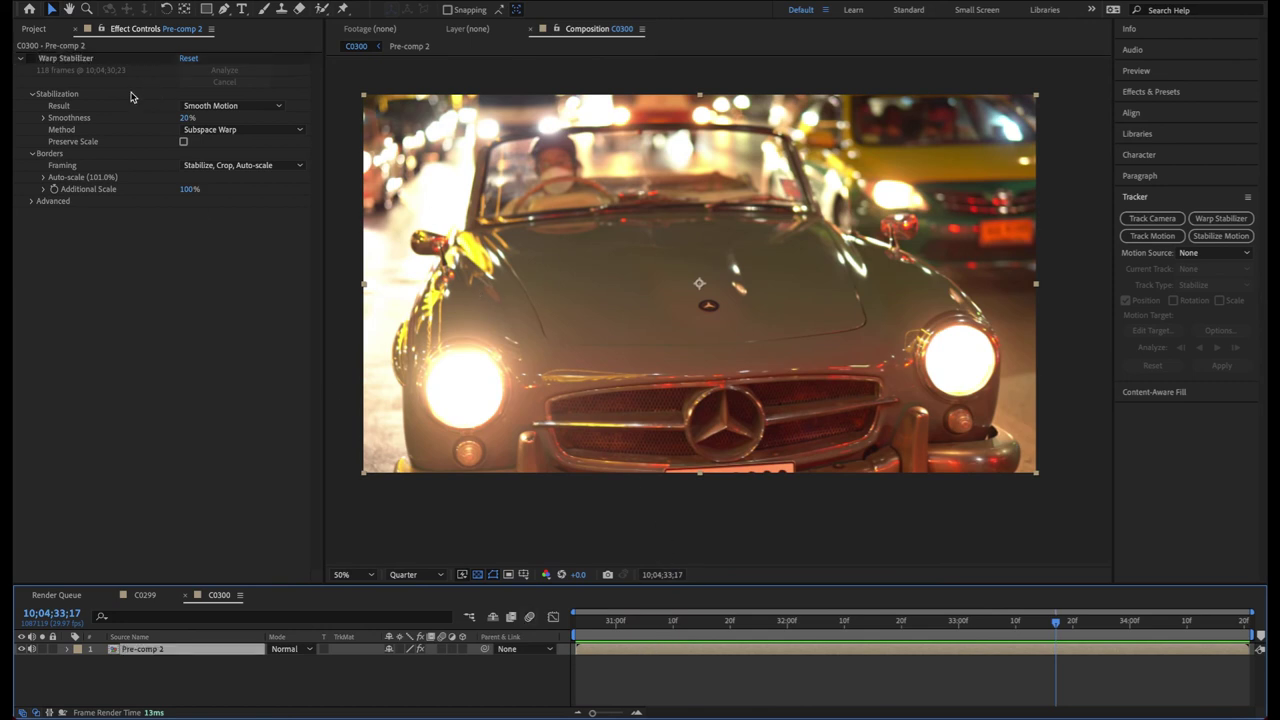
{"action": "left_click", "coordinate": [35, 63]}
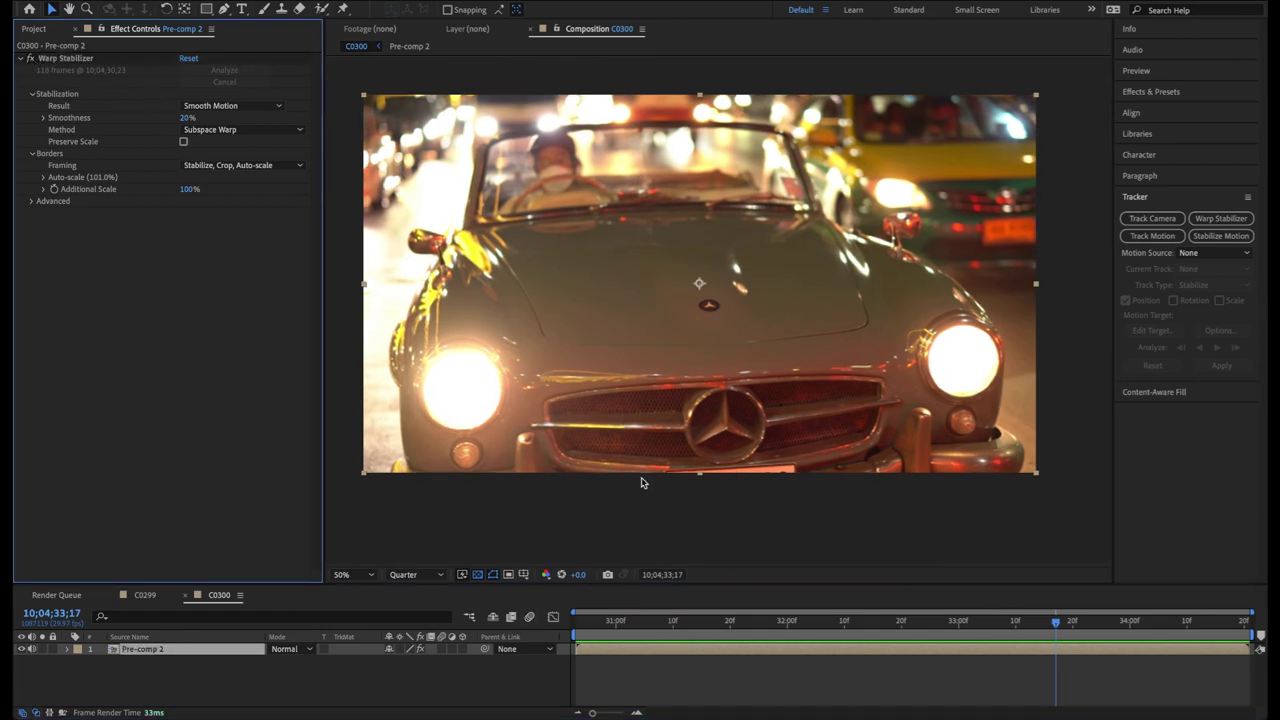
{"action": "left_click_drag", "start_coordinate": [603, 636], "coordinate": [553, 636]}
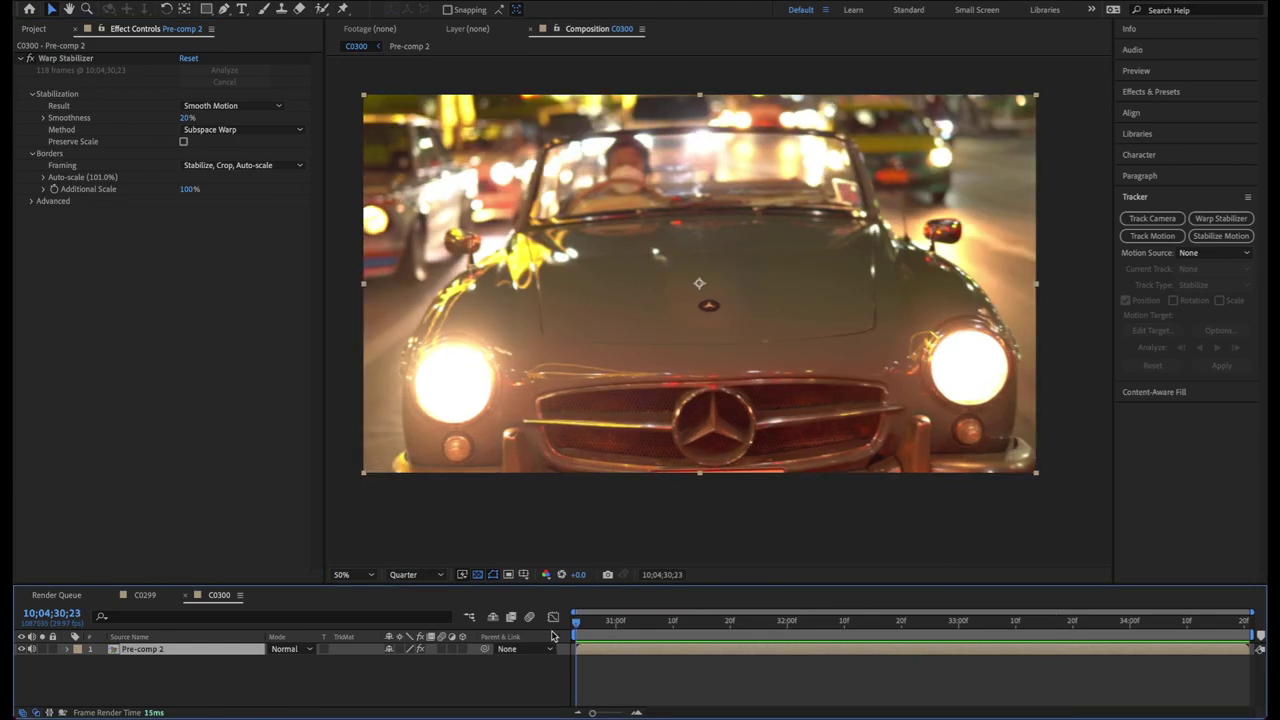
{"action": "key", "text": "space"}
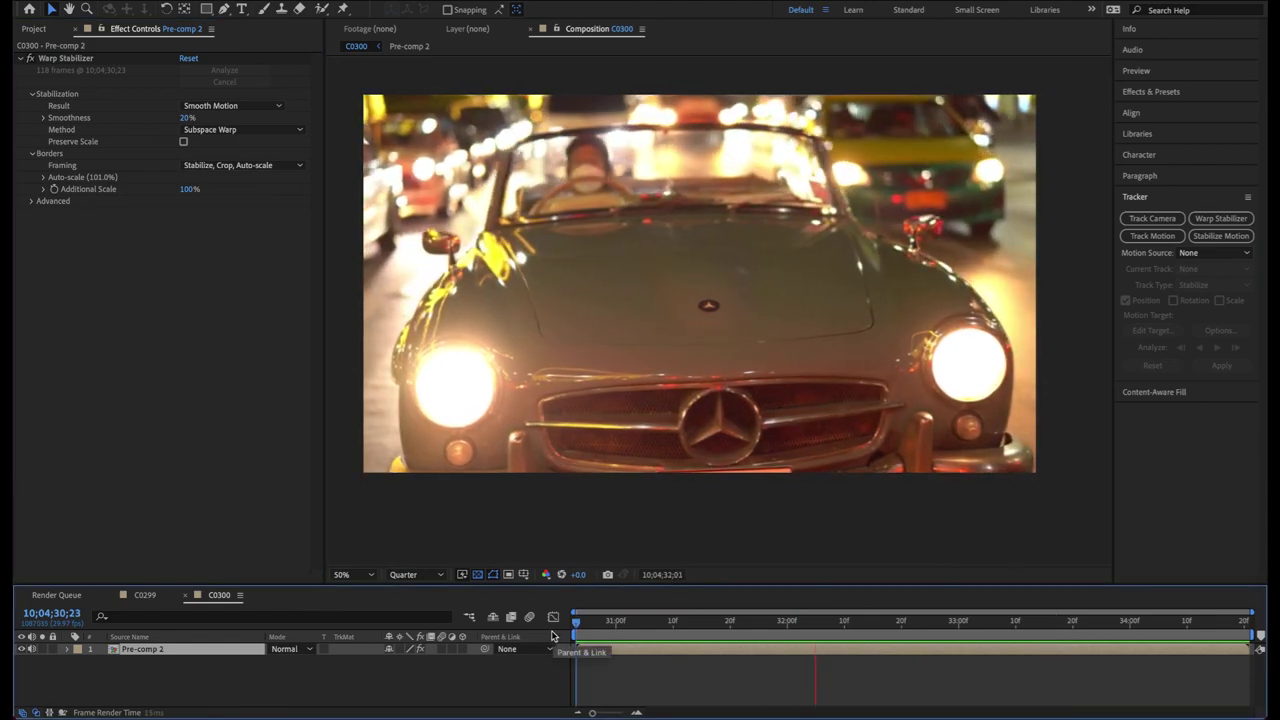